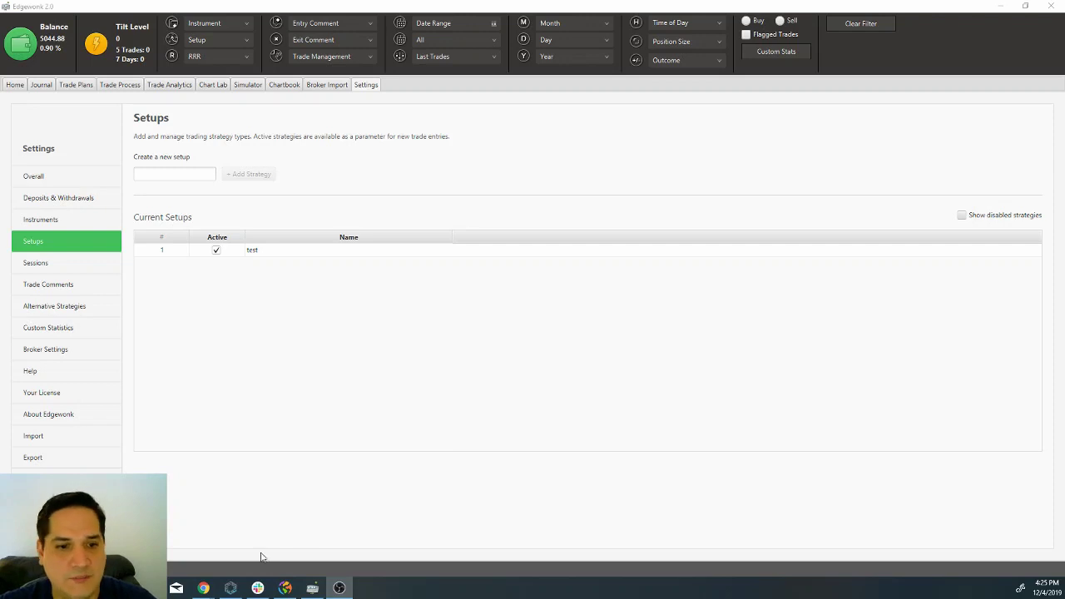
- Switch to the Journal page listing the logged trades
left_click(41, 85)
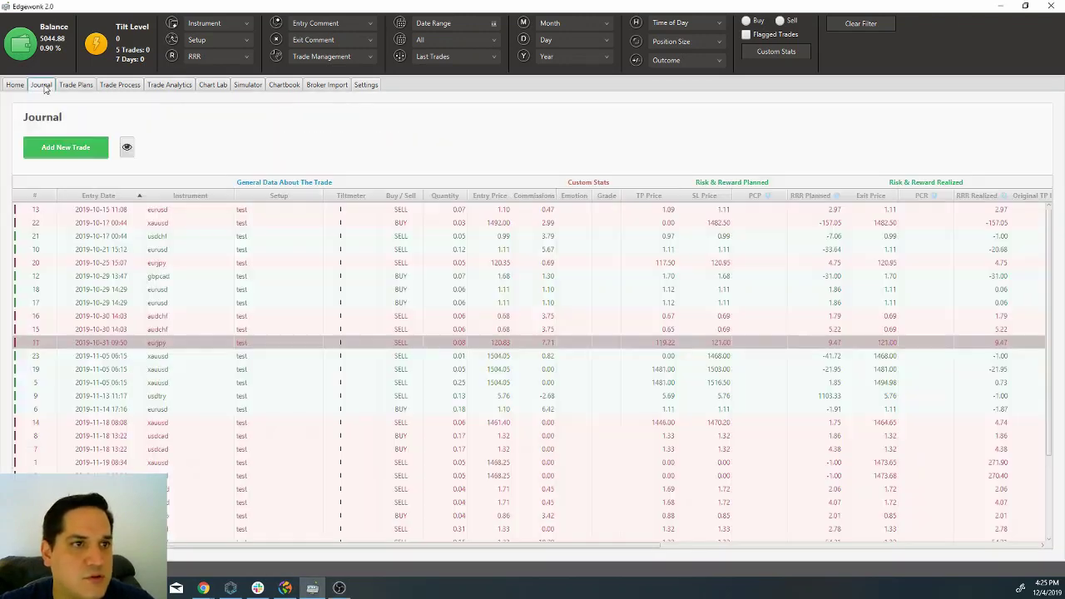
- Sort the trades table by instrument, in reversed order
scroll(716, 333, "down", 5)
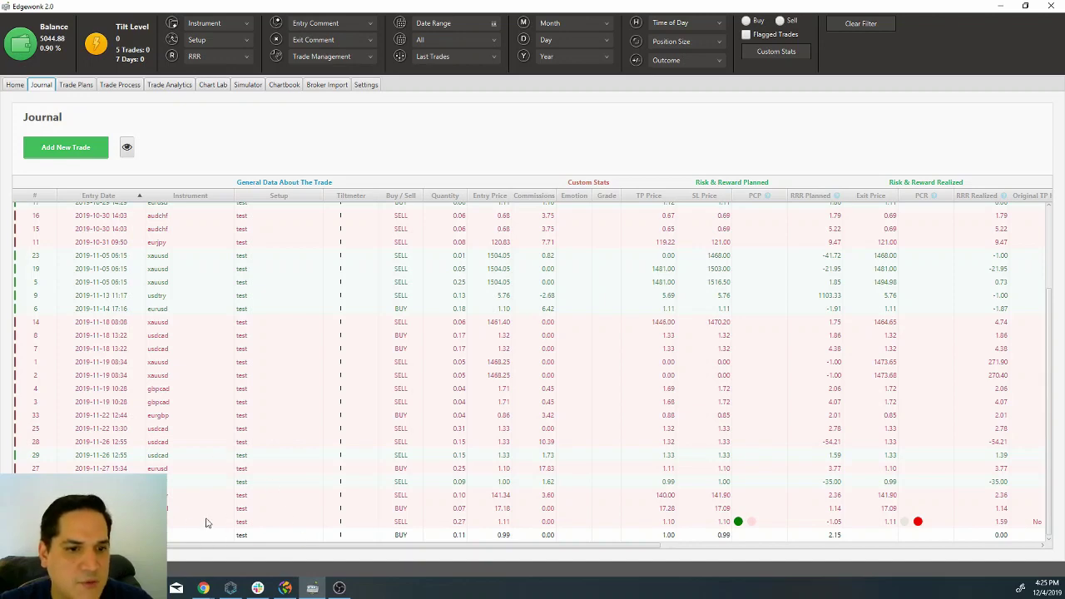
left_click(191, 200)
left_click(191, 197)
left_click(190, 197)
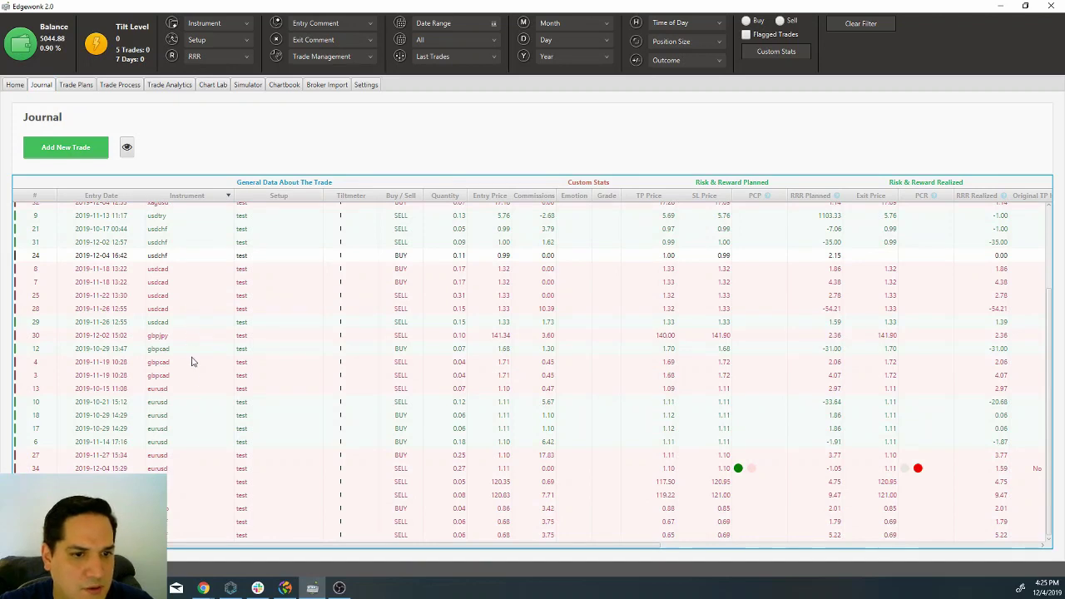
scroll(196, 503, "up", 3)
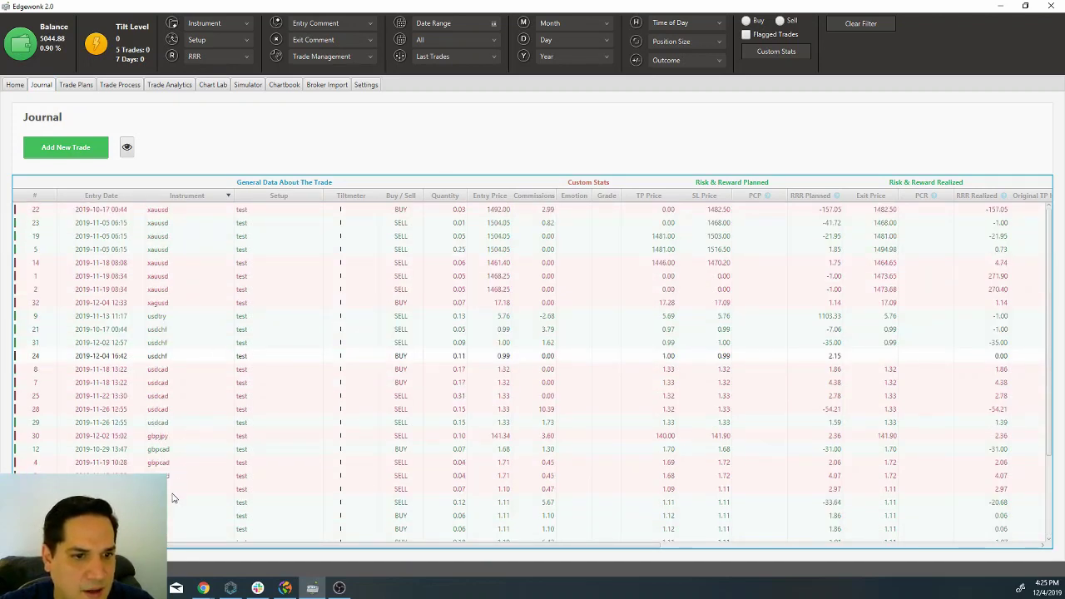
- Select trade 31, the usdchf sell from 2019-12-02, and scroll across to review its results
left_click(165, 424)
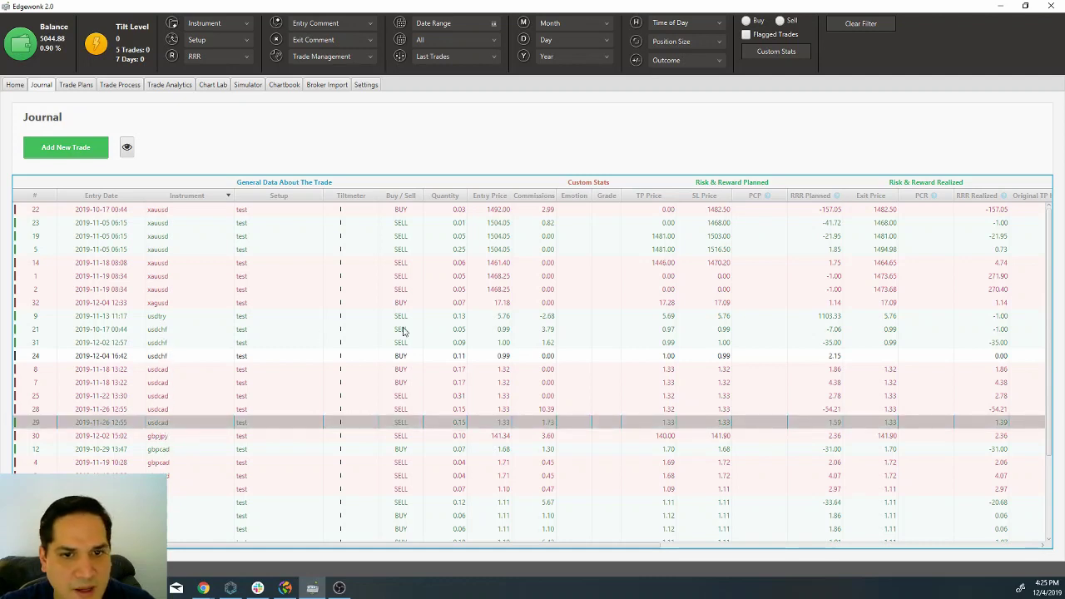
left_click(434, 319)
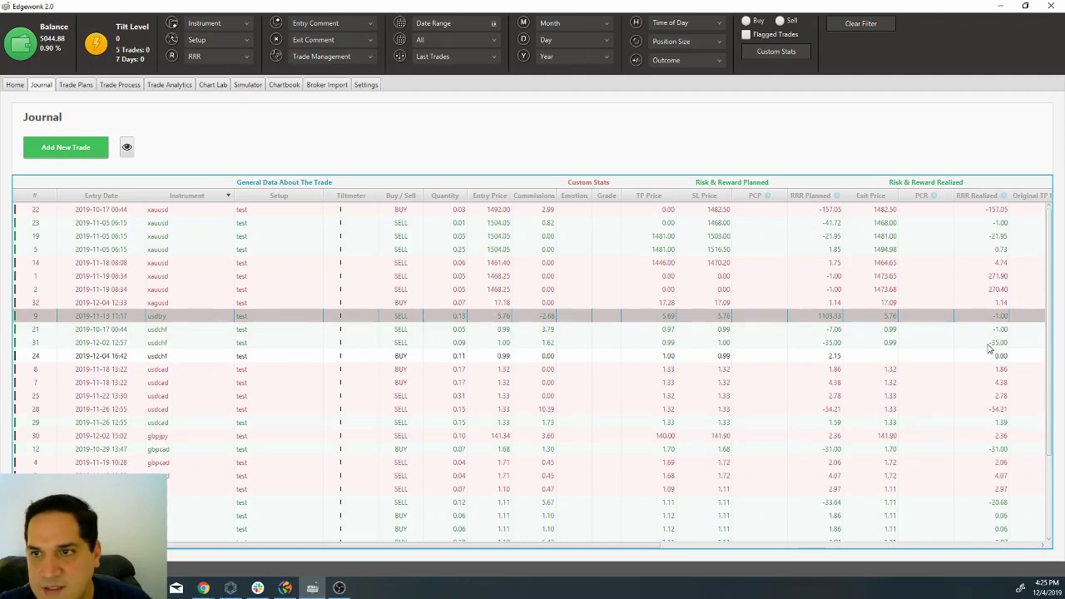
left_click(218, 345)
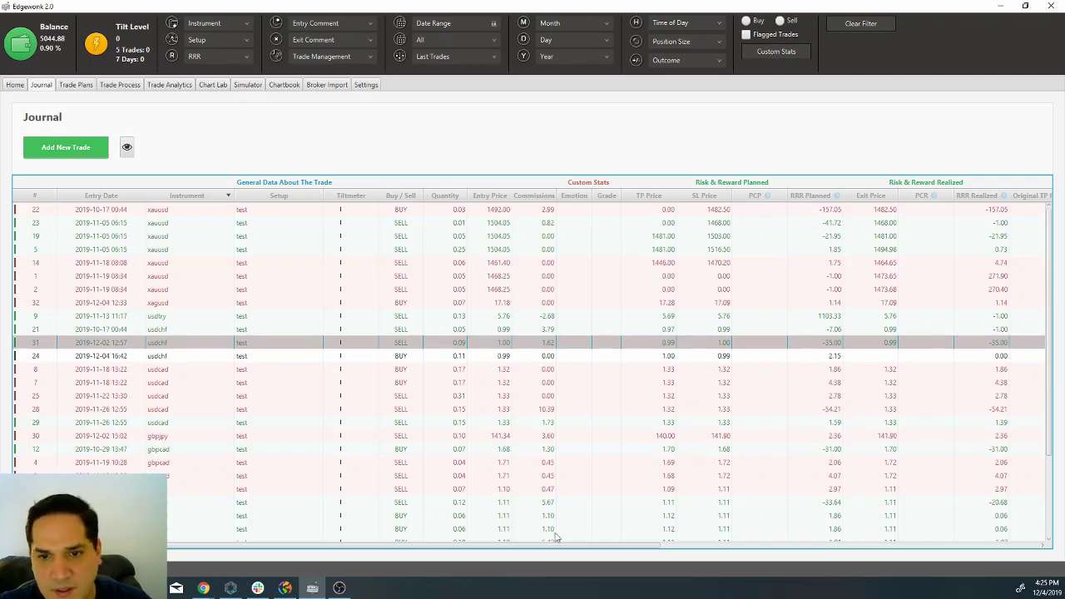
left_click_drag(564, 547, 818, 551)
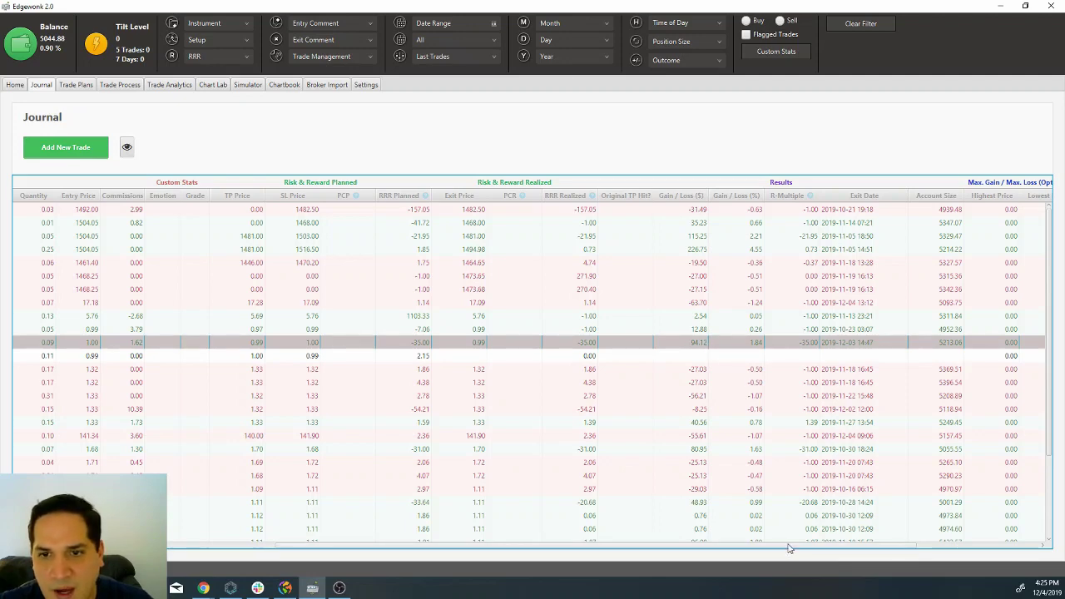
left_click_drag(791, 551, 483, 552)
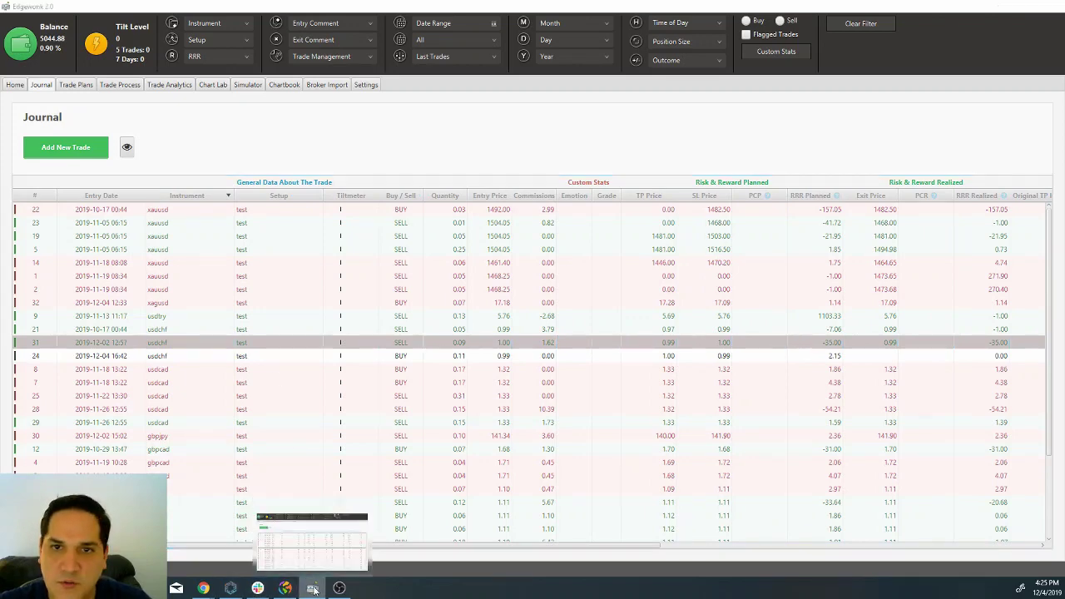
left_click(312, 525)
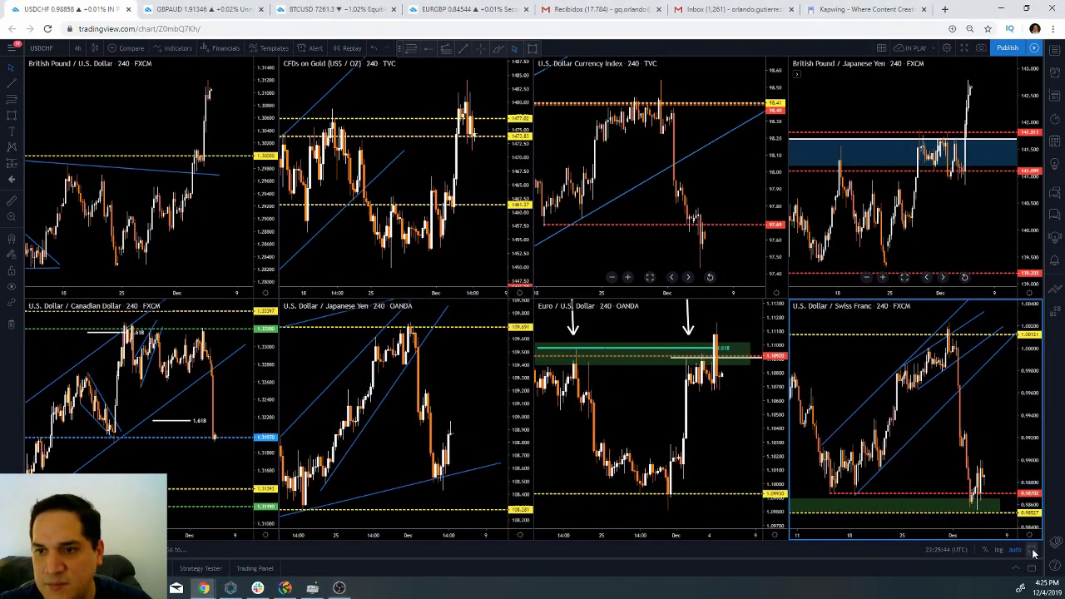
- Maximize the USD/CHF 240 chart, then zoom and pan back over earlier candles near the green support zone
key("alt+Return")
scroll(807, 392, "up", 5)
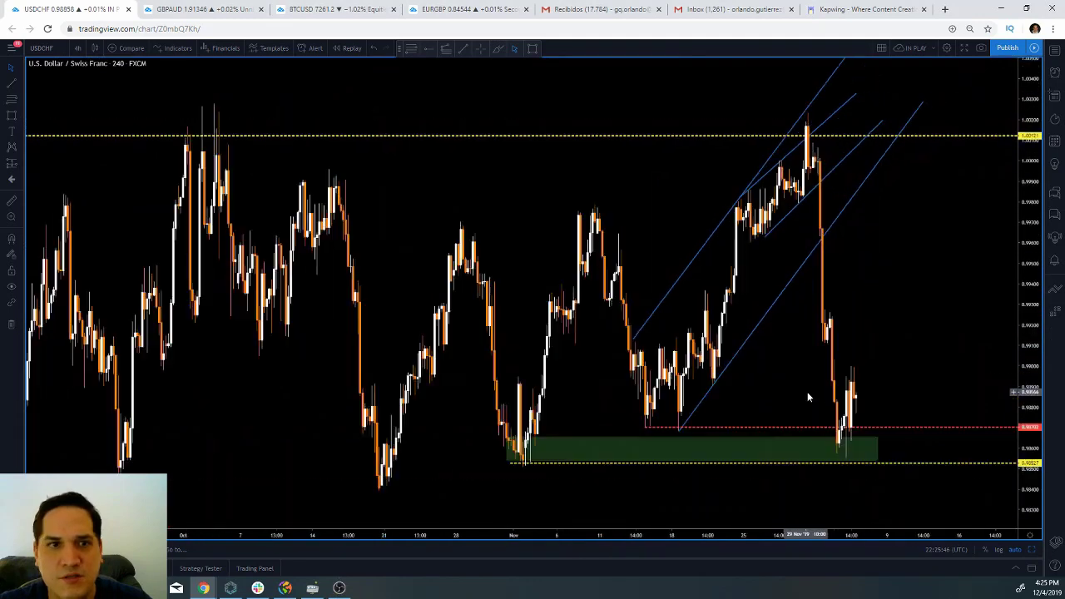
scroll(782, 334, "up", 3)
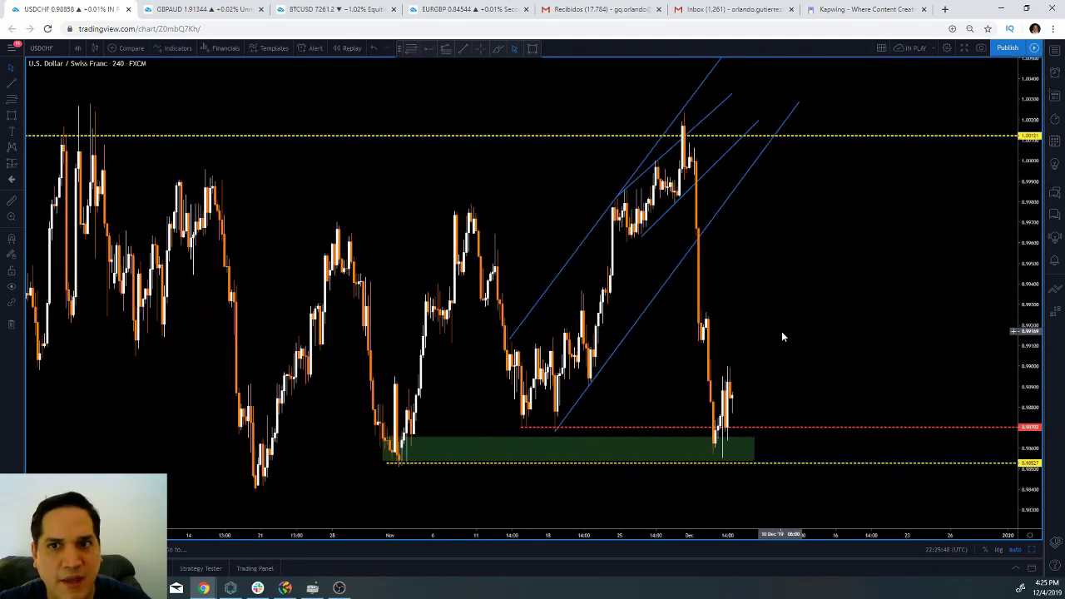
left_click_drag(375, 198, 401, 206)
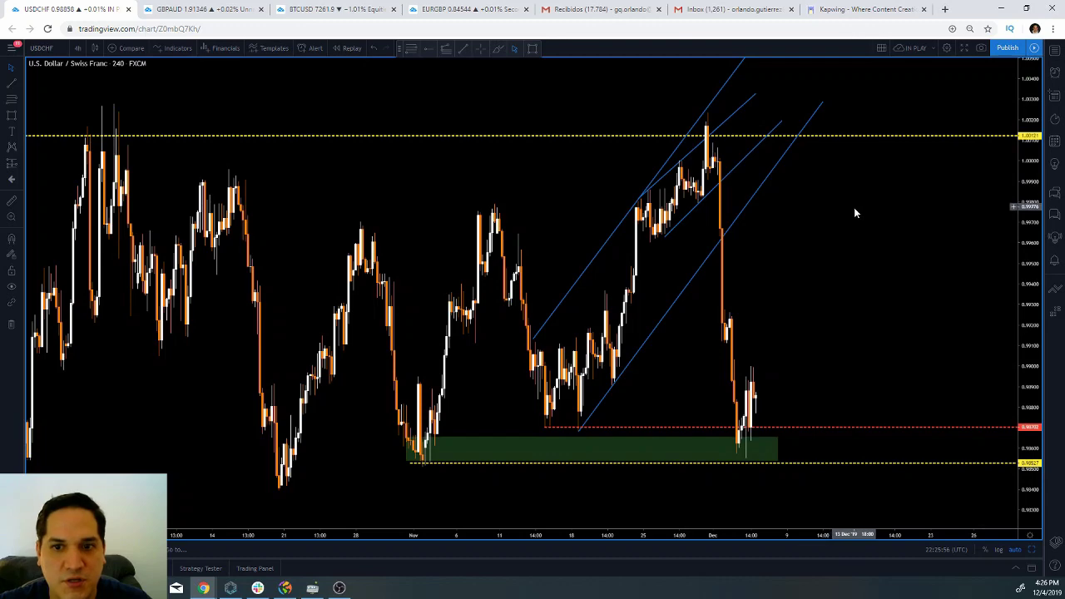
left_click_drag(853, 208, 937, 231)
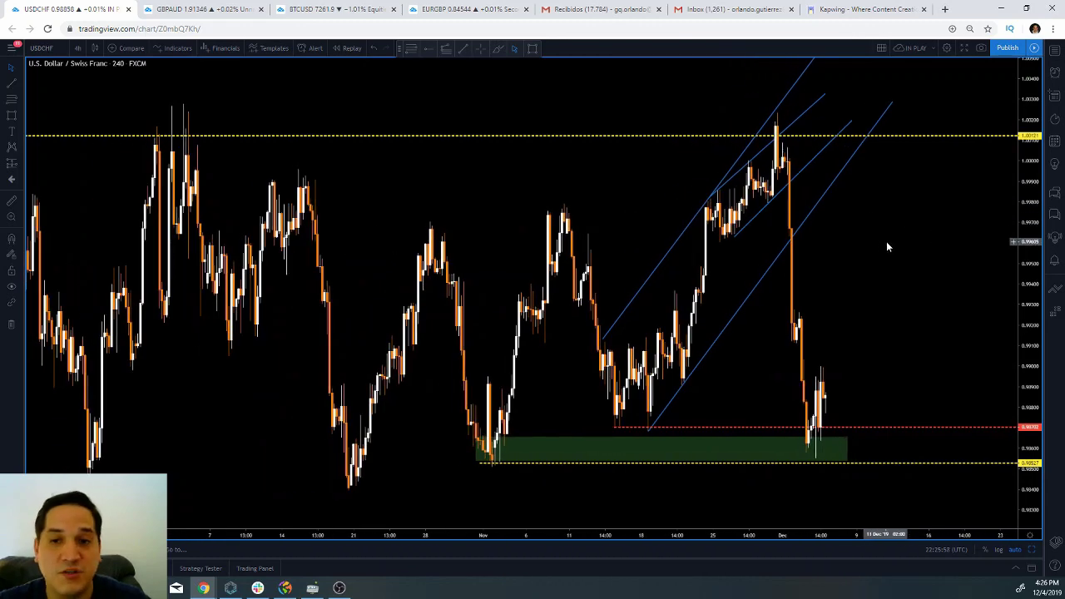
scroll(886, 241, "down", 1)
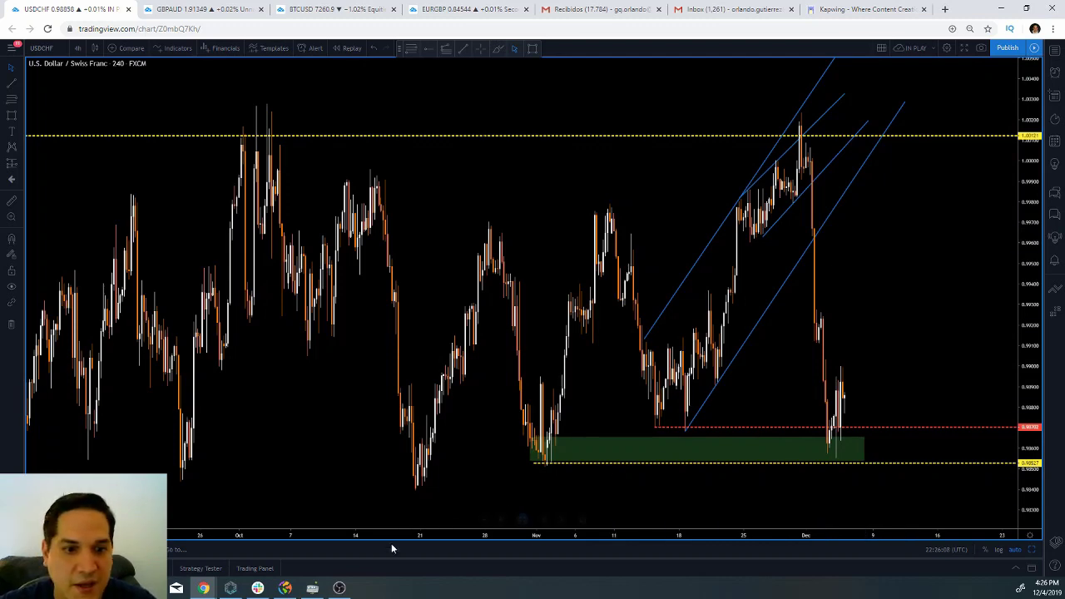
left_click(313, 587)
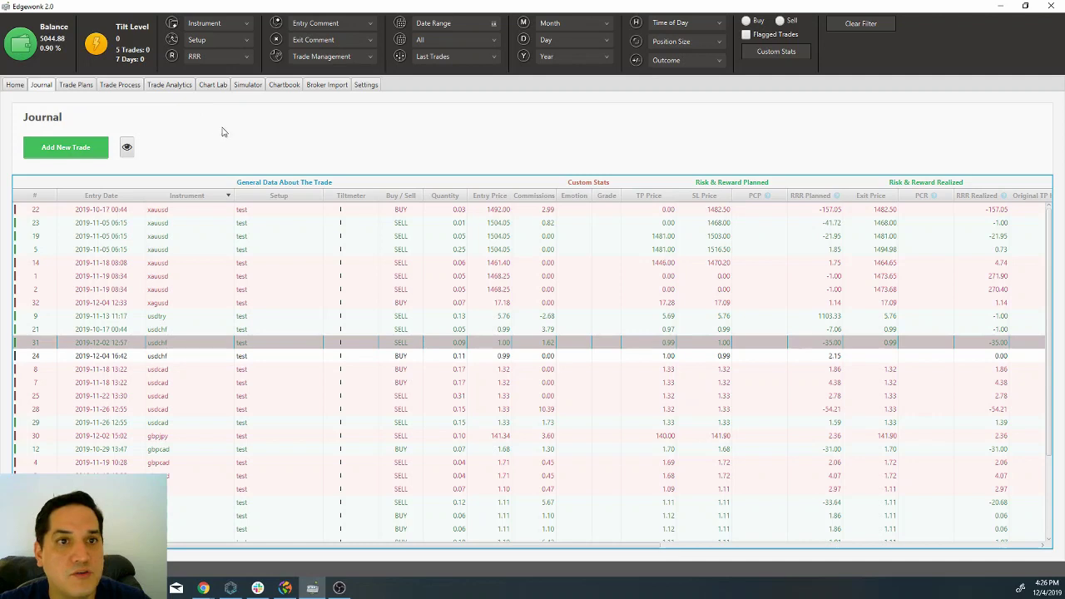
- In Settings > Setups, create the setup 'Reversal at KEY LEVEL' next to 'test'
left_click(364, 87)
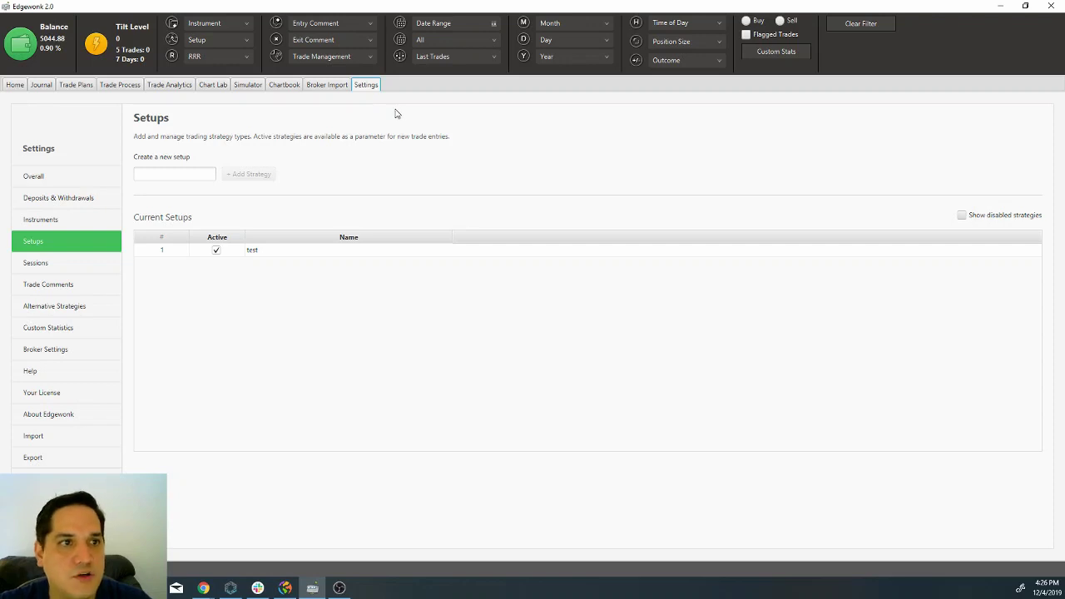
left_click(46, 244)
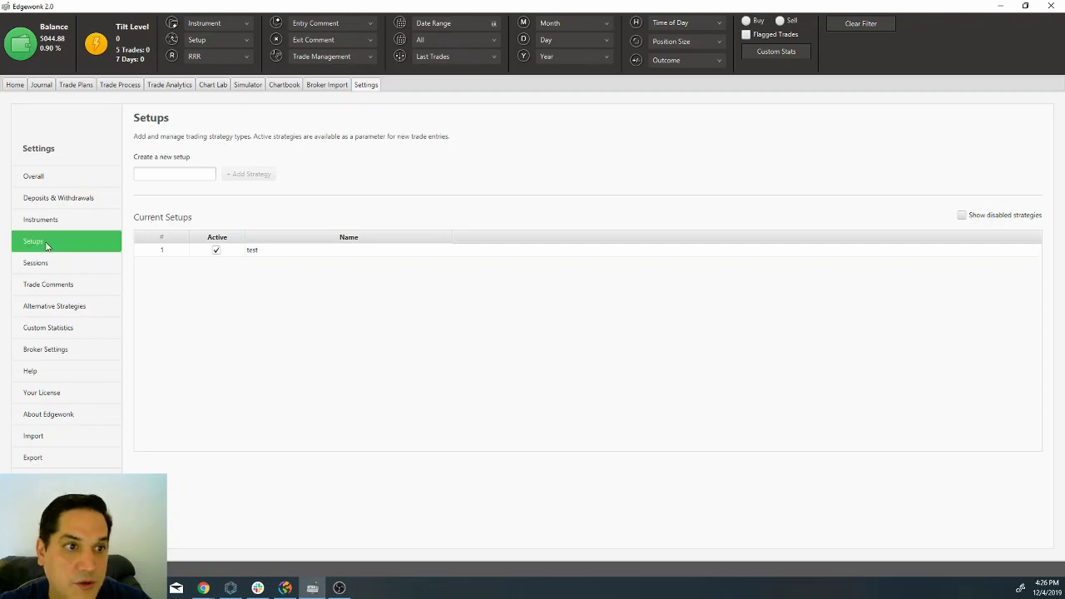
left_click(167, 175)
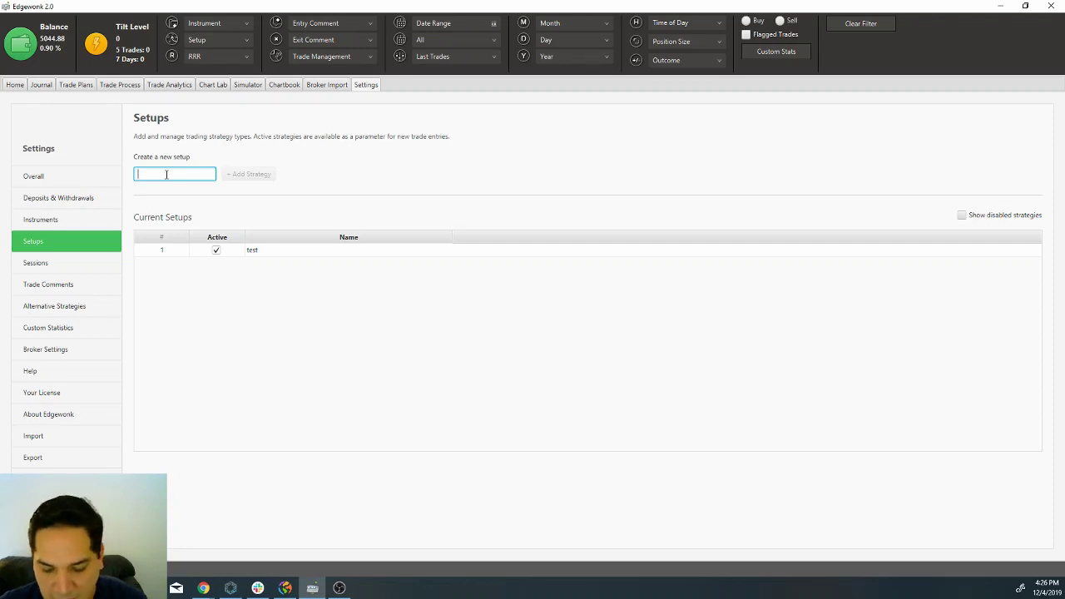
type("R")
key("BackSpace")
type("Rever")
type("se")
key("BackSpace")
key("BackSpace")
type("sal")
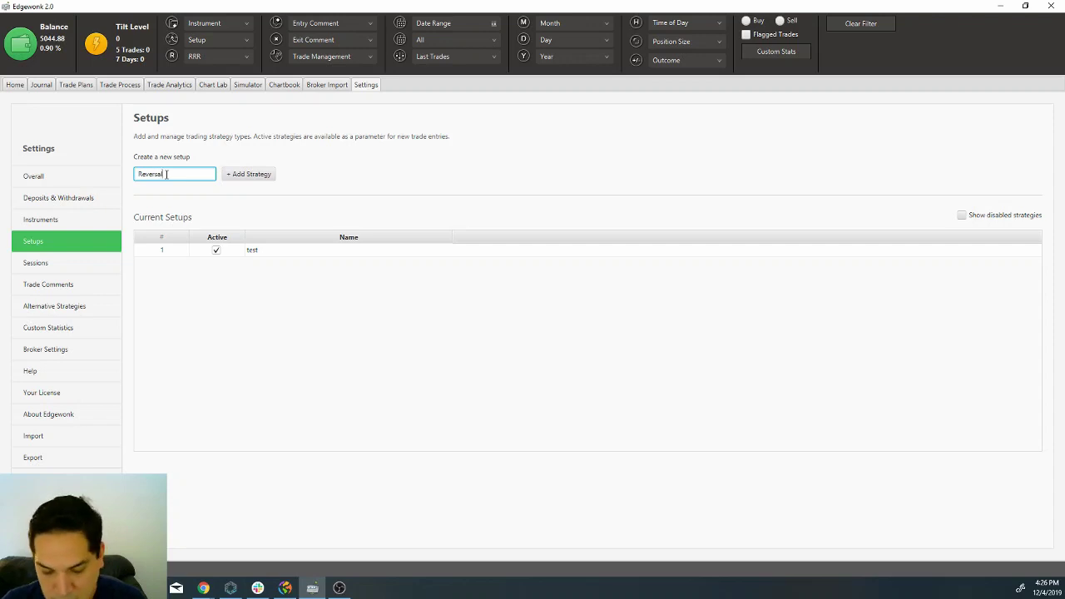
type(" st k")
key("BackSpace")
type("KEY")
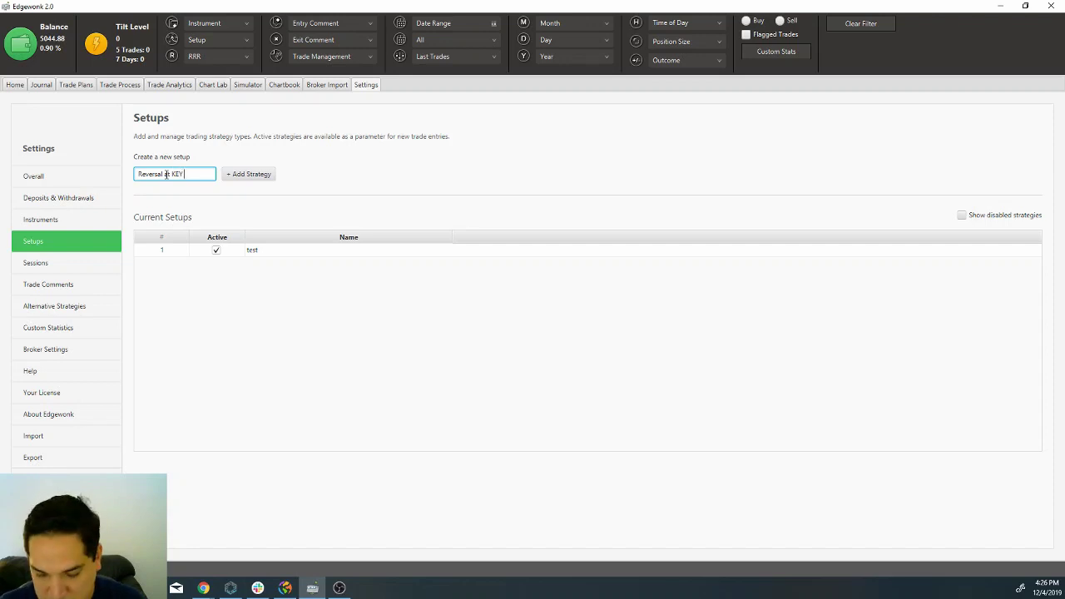
type(" LEVEL")
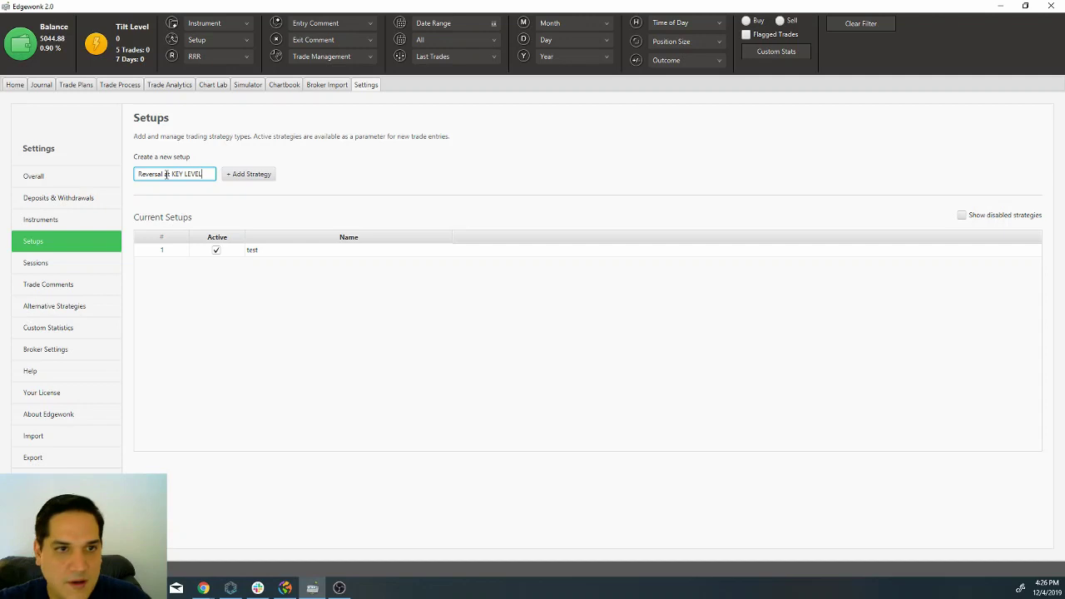
left_click(252, 174)
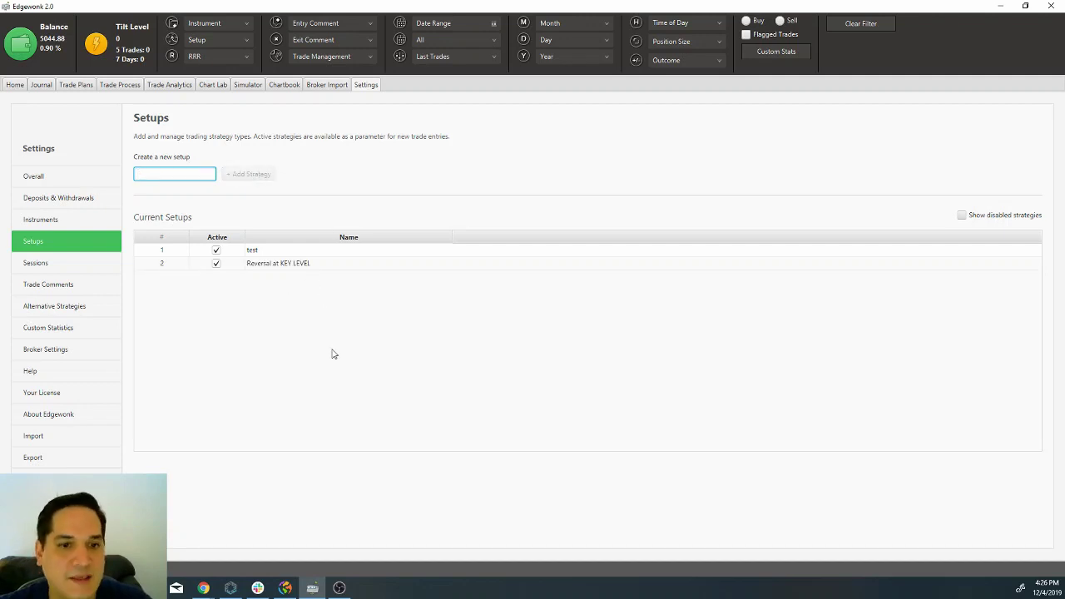
key("Tab")
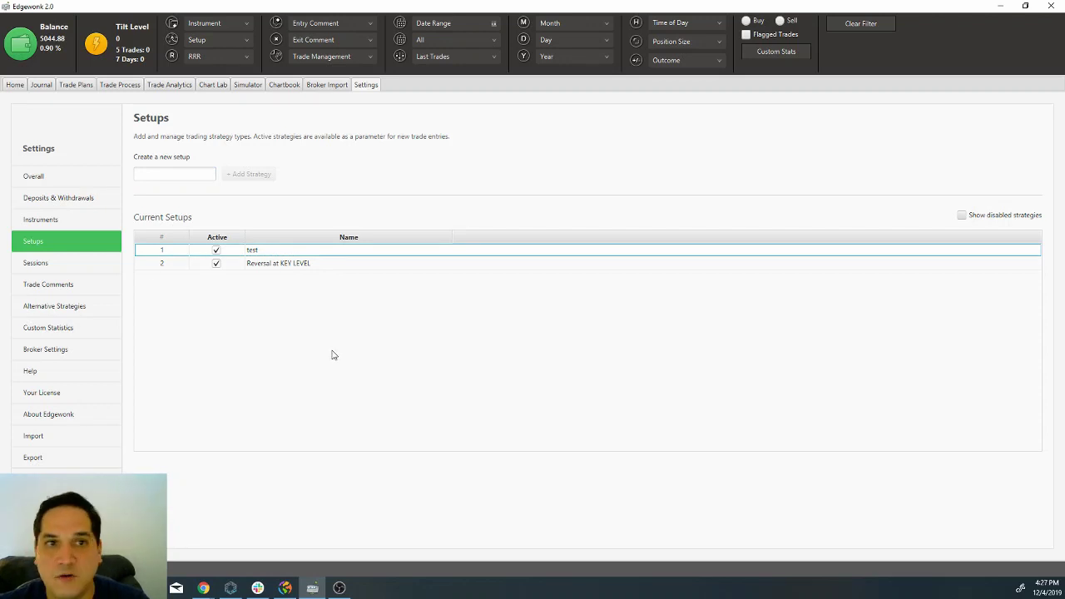
- Select trade 31 in the journal and scroll across its result columns and back
left_click(42, 86)
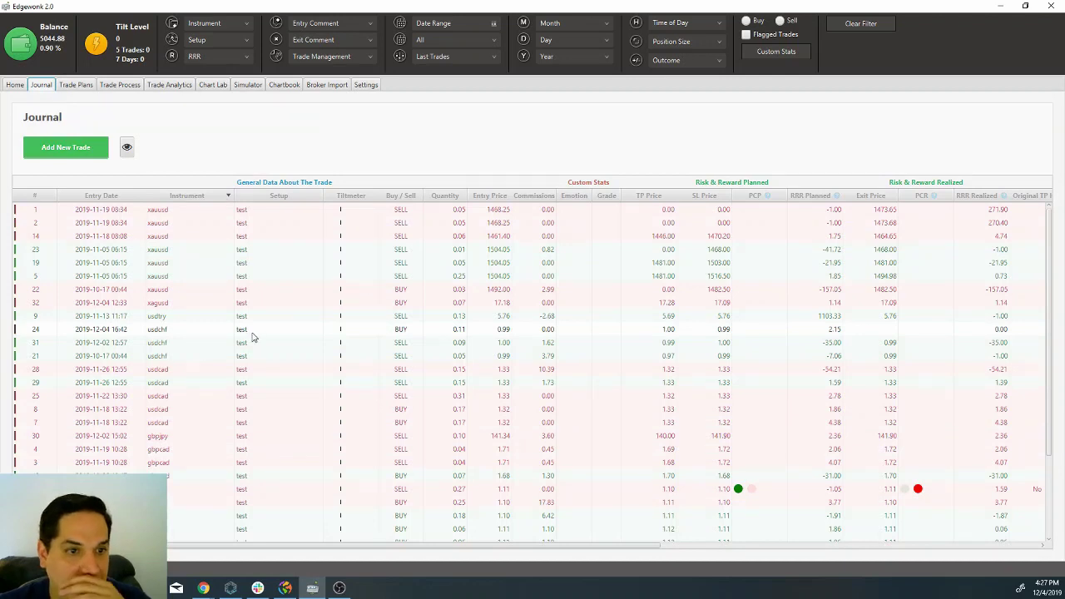
left_click(411, 341)
left_click_drag(409, 546, 820, 560)
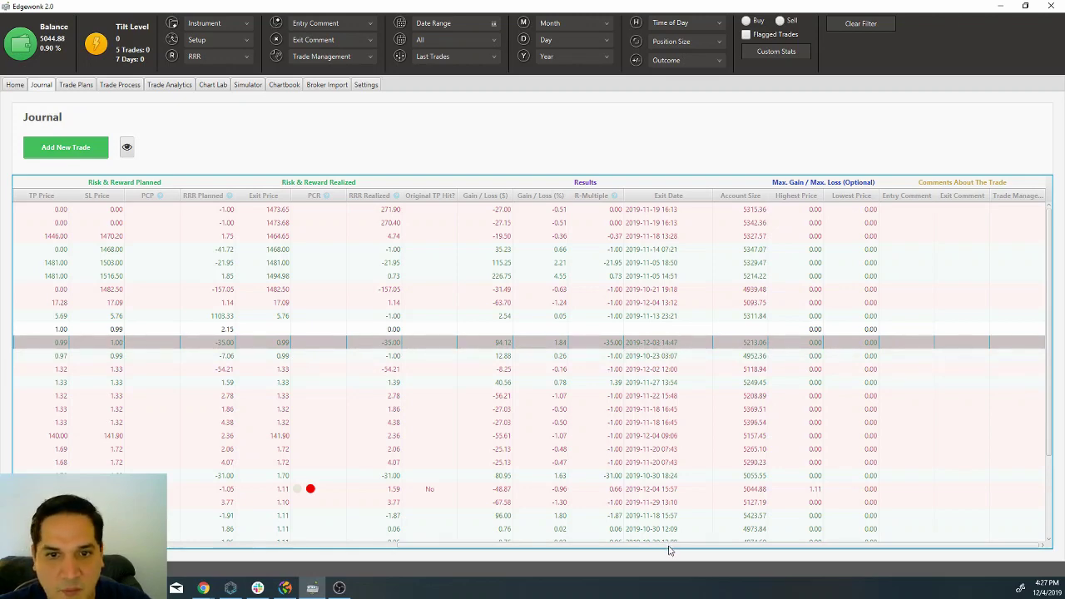
left_click_drag(670, 546, 247, 543)
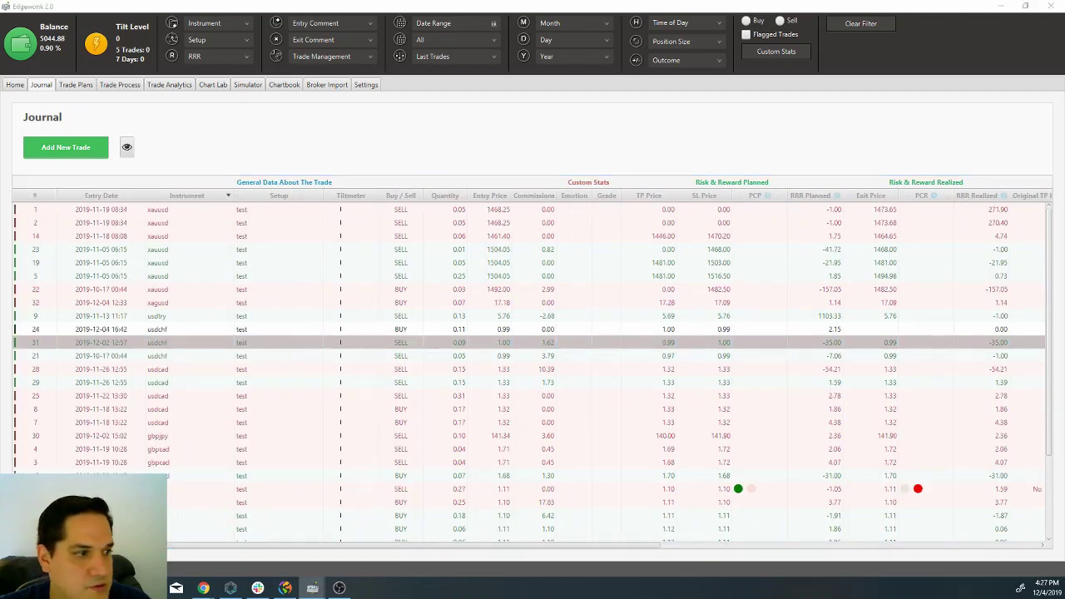
- Change trade 31's setup to 'Reversal at KEY LEVEL' and show its Advanced Trade Data page
double_click(241, 342)
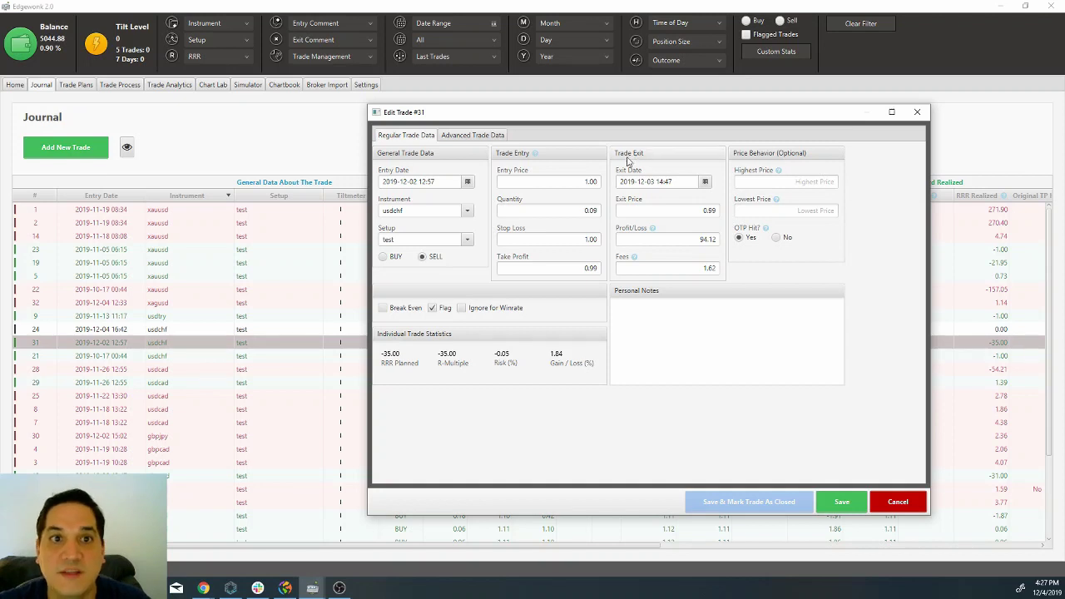
left_click(467, 239)
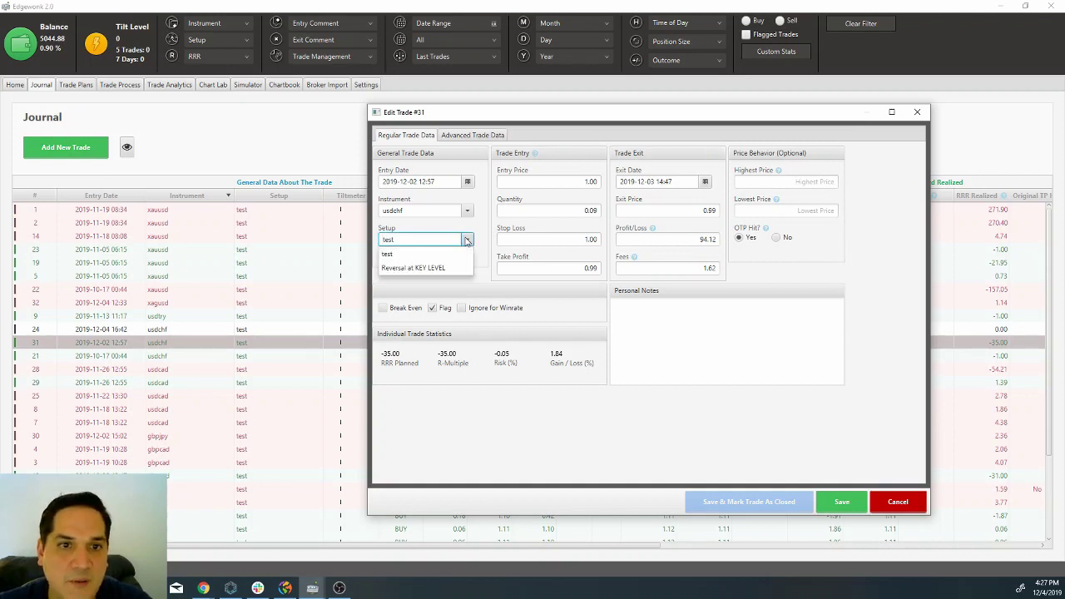
left_click(454, 268)
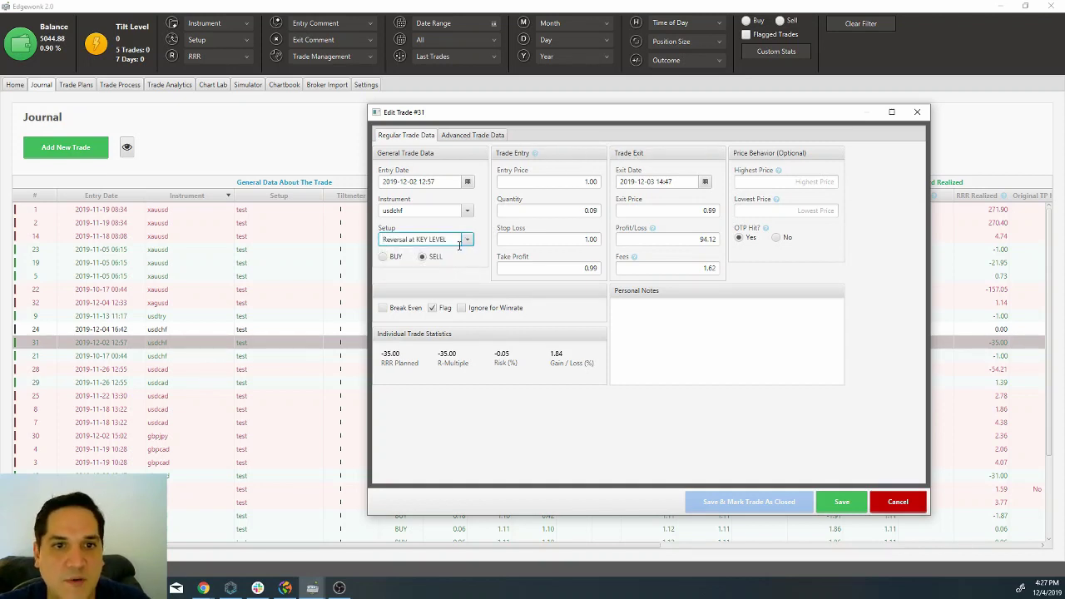
left_click(591, 427)
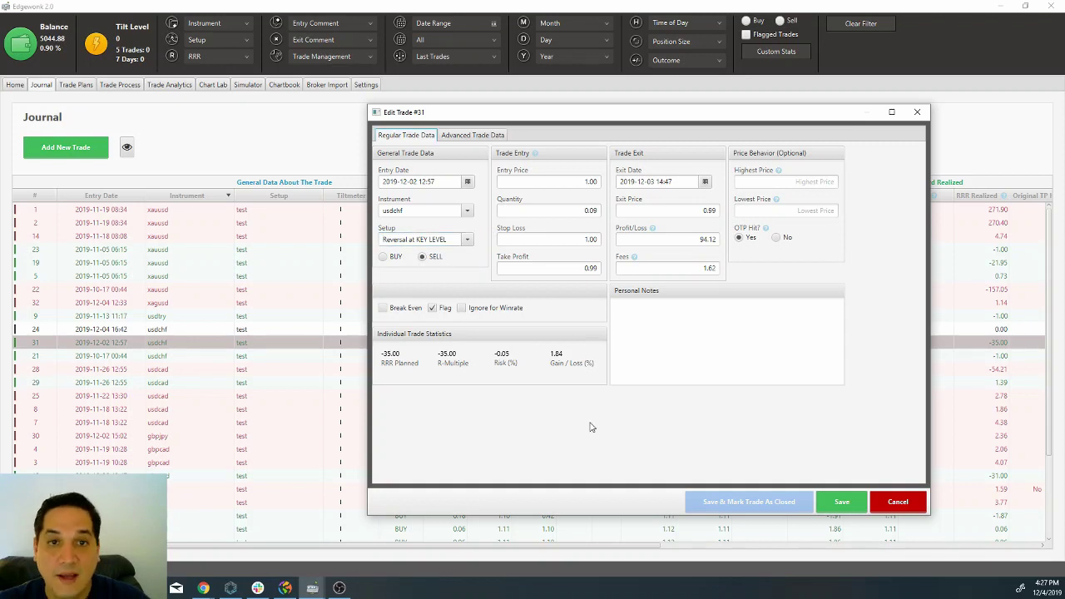
left_click(472, 137)
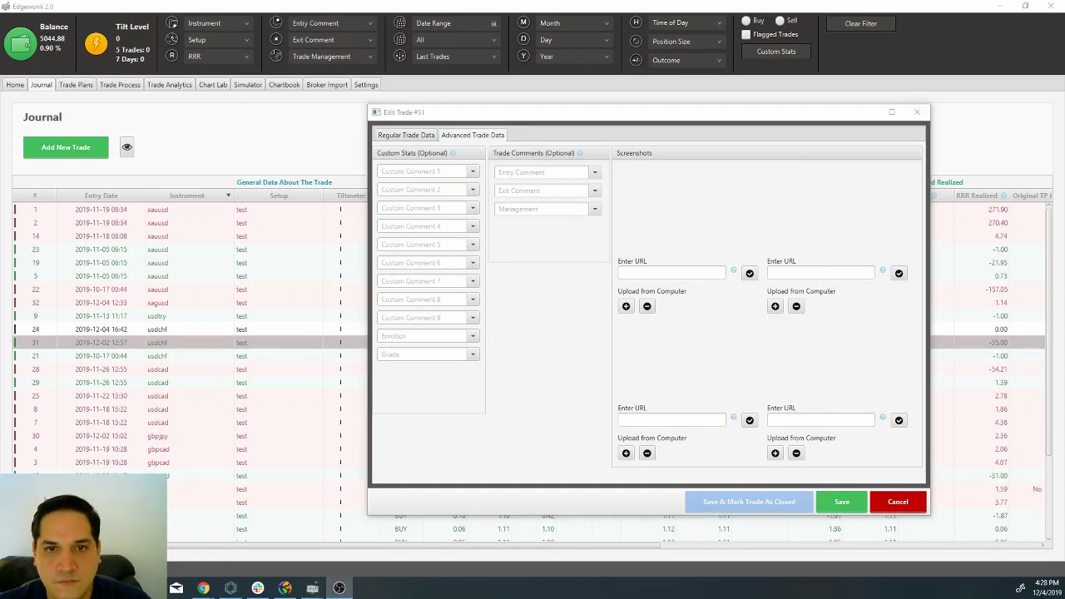
- Start a computer upload in the first screenshot slot, then bring the TradingView chart forward
left_click(693, 323)
left_click(626, 306)
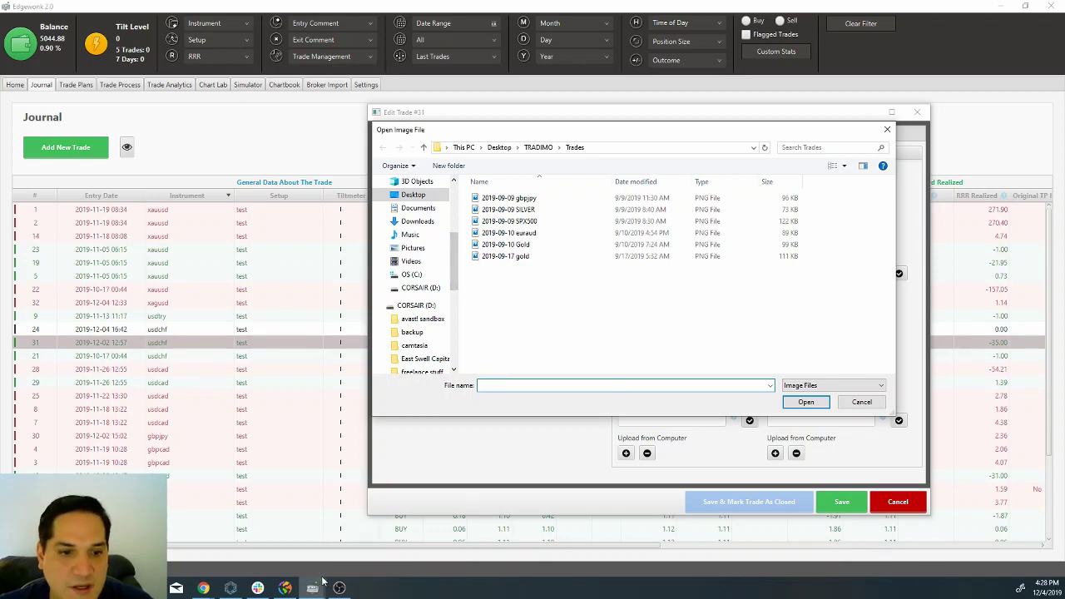
left_click(203, 588)
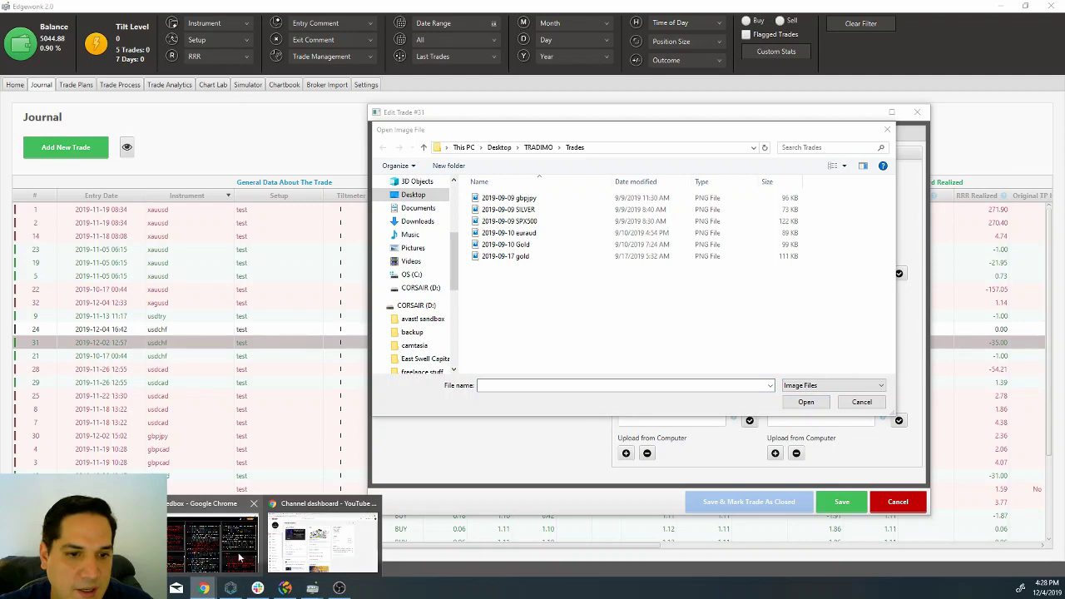
left_click(239, 557)
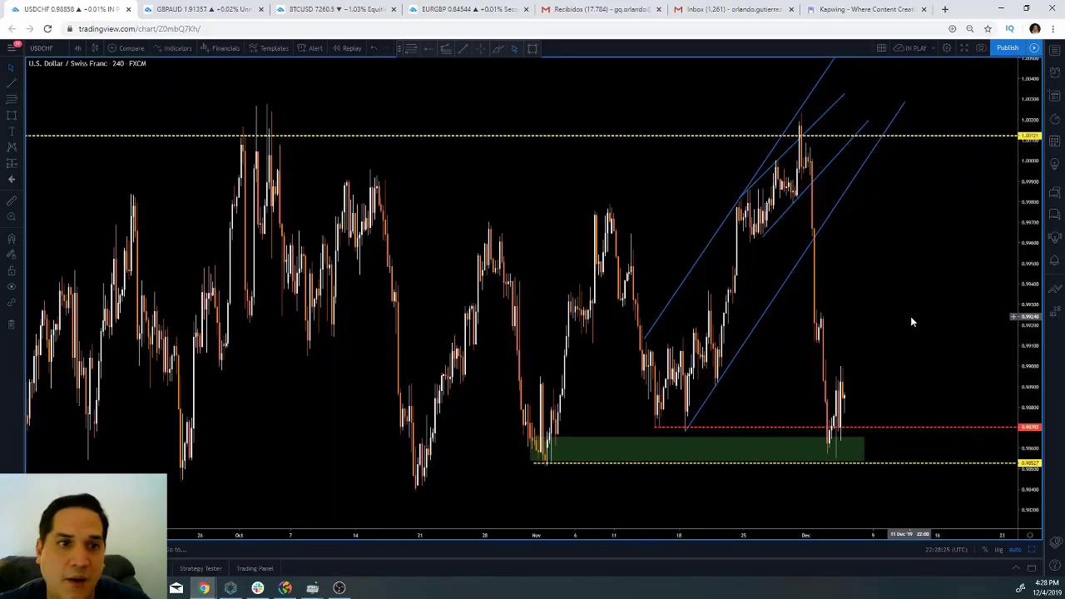
- Adjust the USD/CHF chart scale and save a screenshot of the whole chart area
scroll(910, 317, "up", 2)
scroll(915, 299, "down", 1)
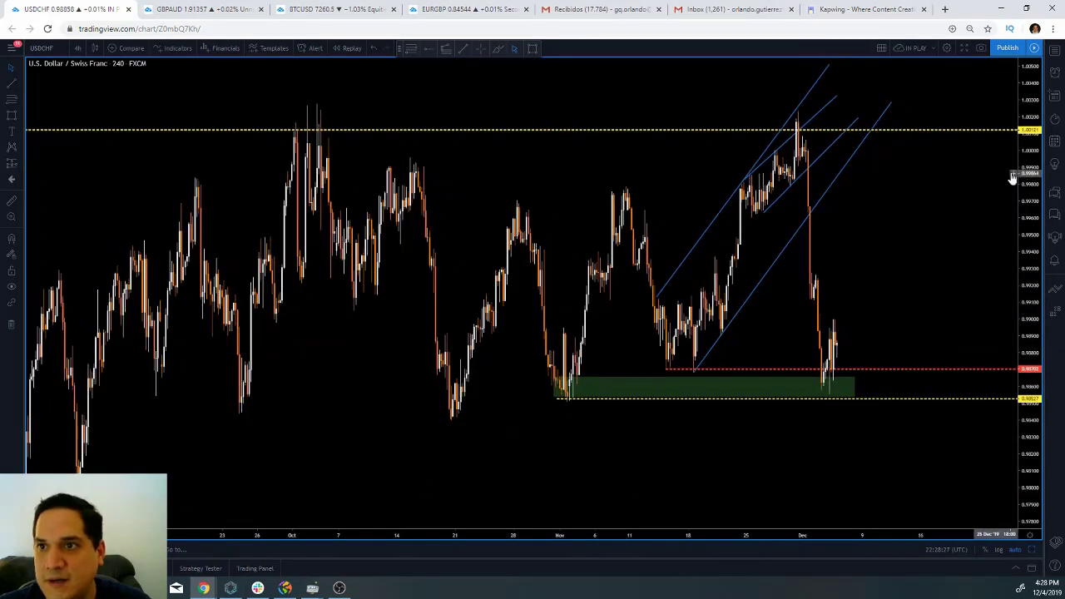
scroll(1013, 179, "down", 1)
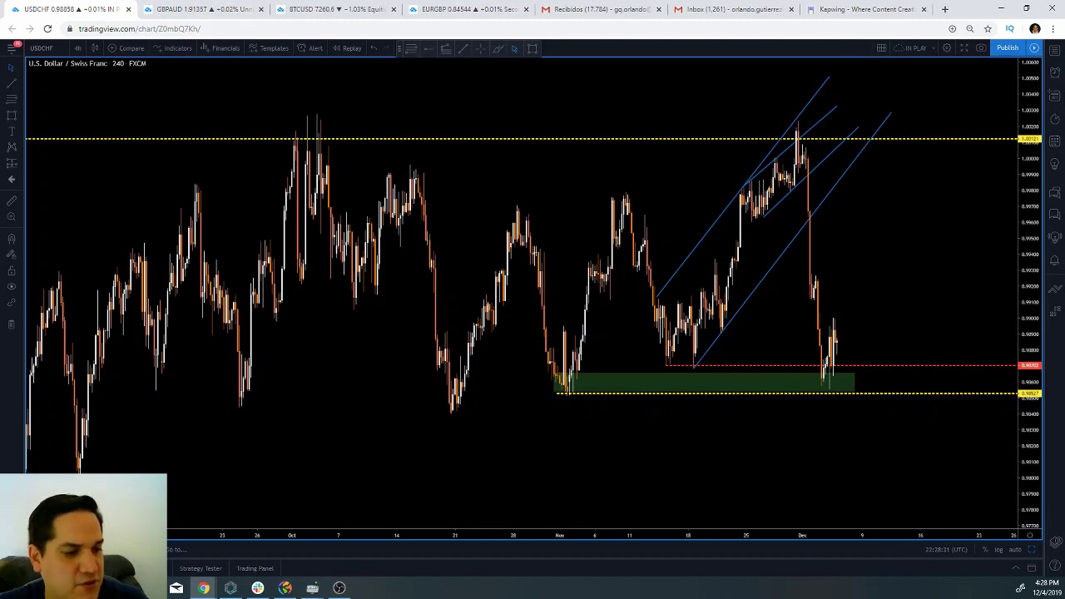
key("Print")
left_click_drag(25, 56, 1042, 540)
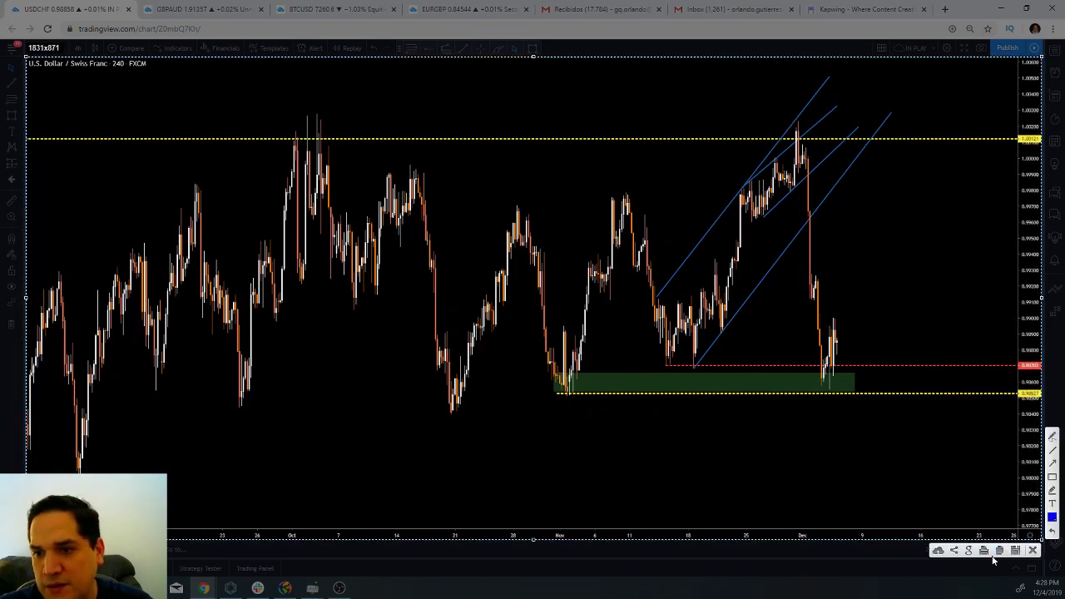
left_click(1016, 552)
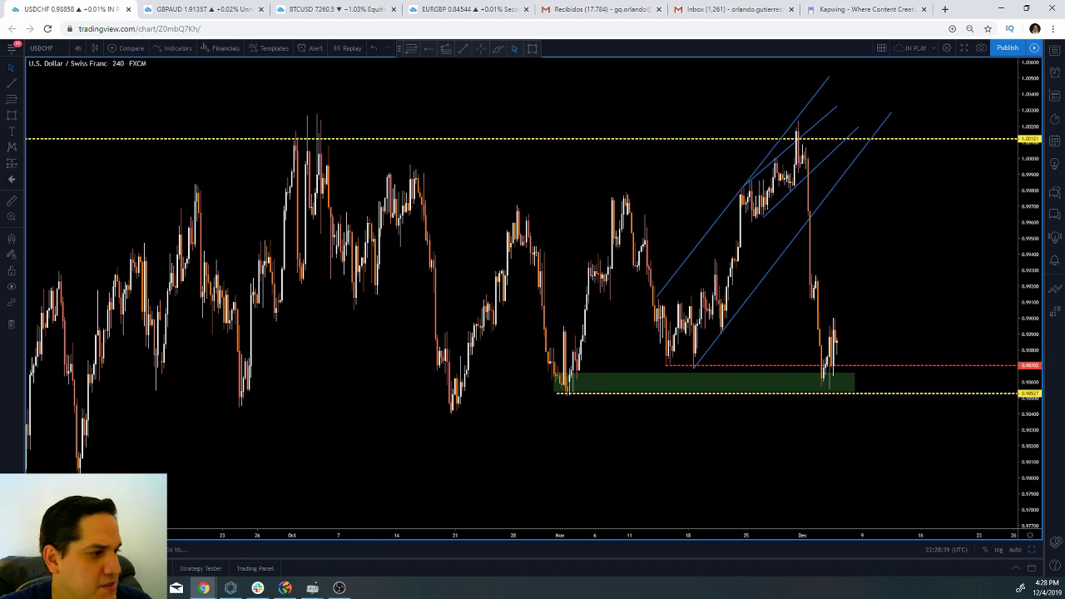
- Attach Screenshot_31 from the Pictures folder to trade 31's first screenshot slot
mouse_move(312, 588)
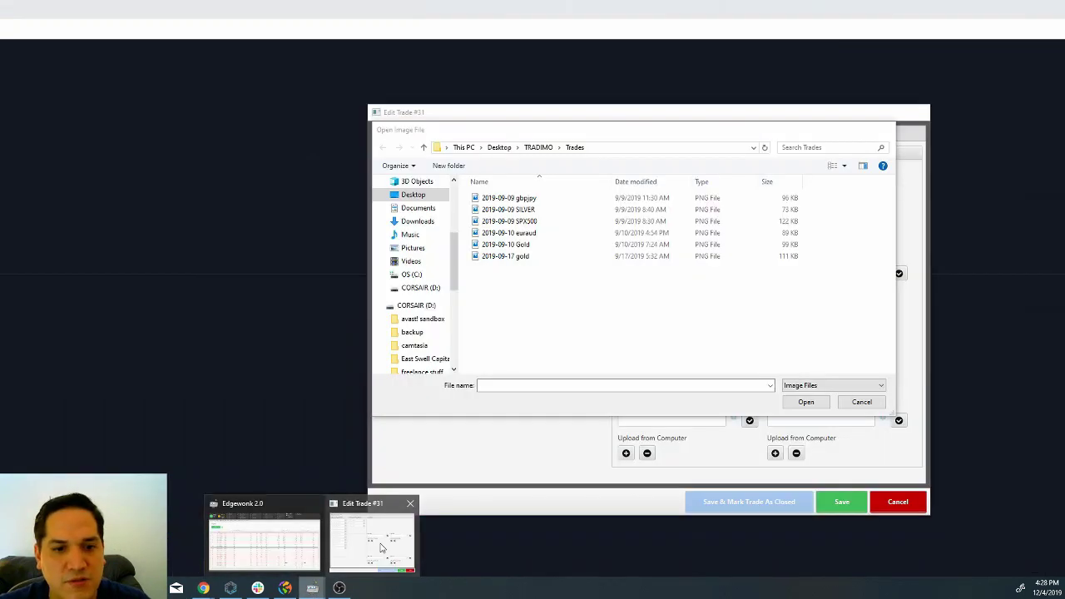
left_click(372, 541)
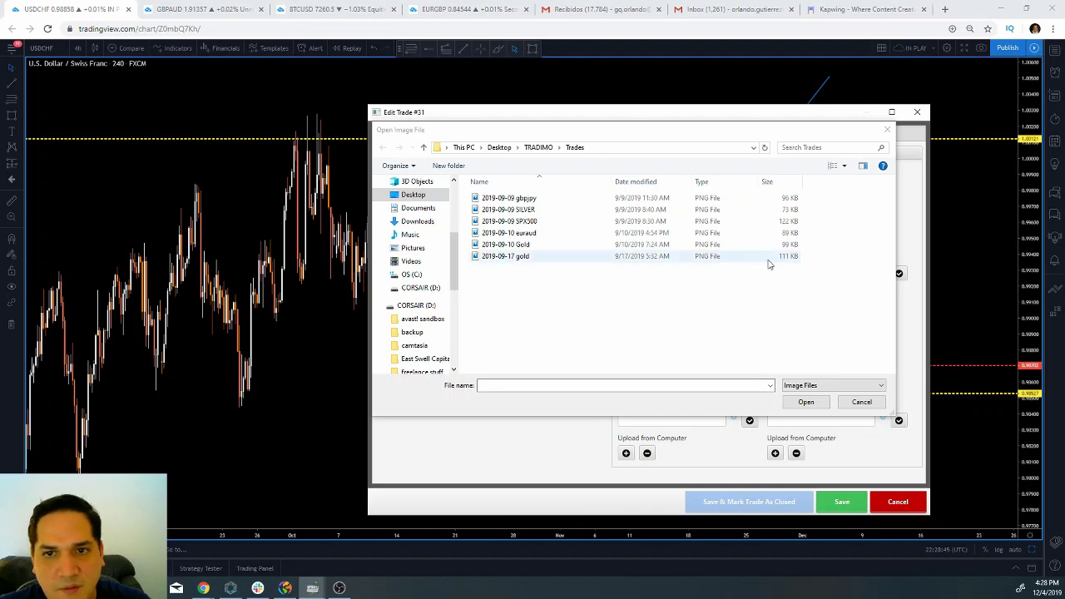
left_click(887, 131)
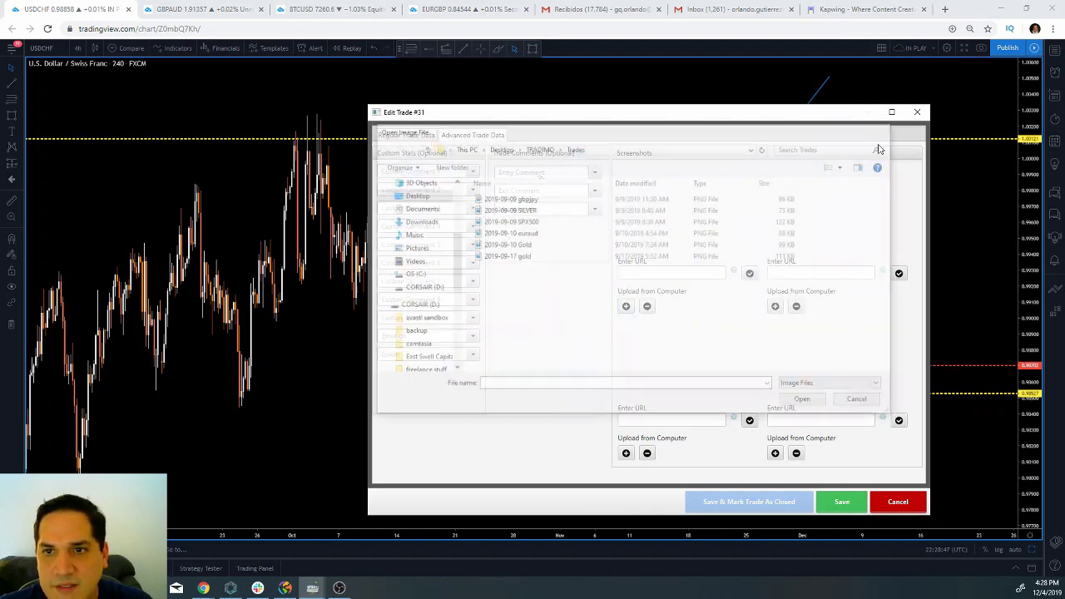
left_click(626, 306)
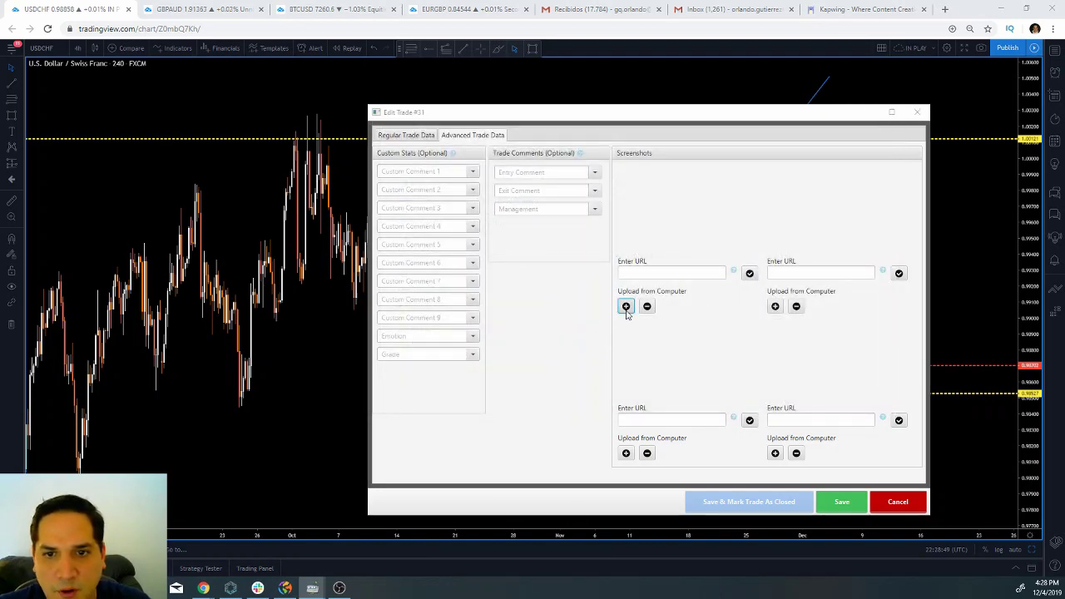
left_click(413, 248)
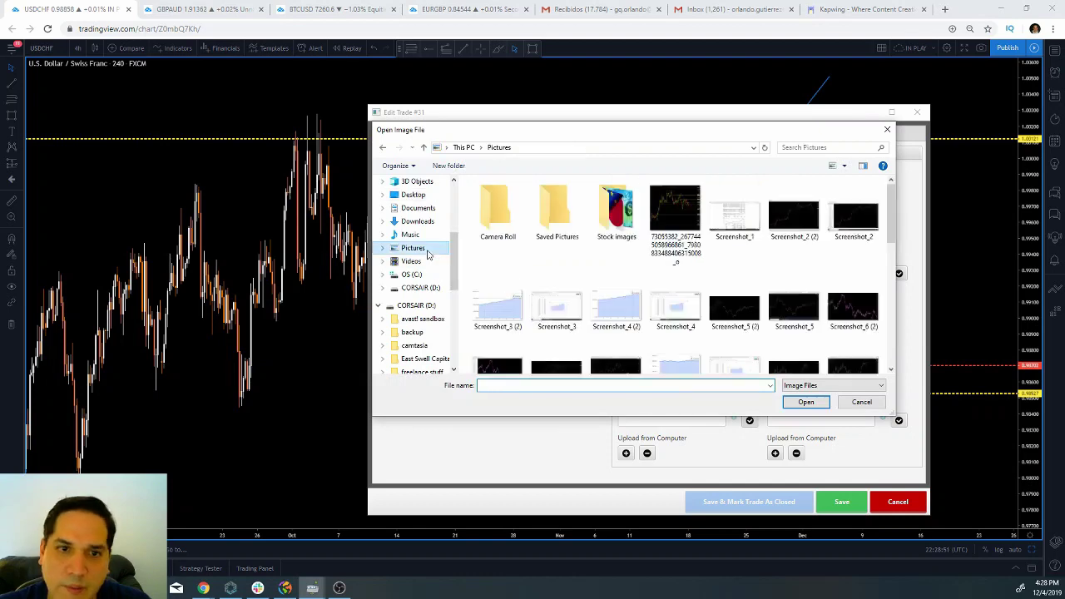
left_click_drag(891, 212, 889, 324)
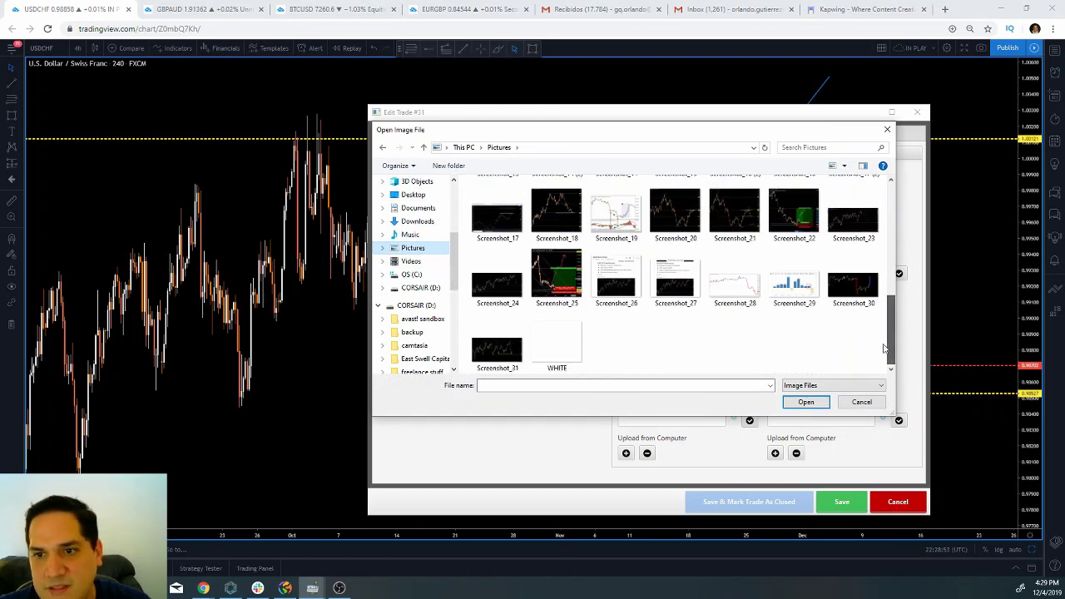
left_click(505, 350)
double_click(505, 350)
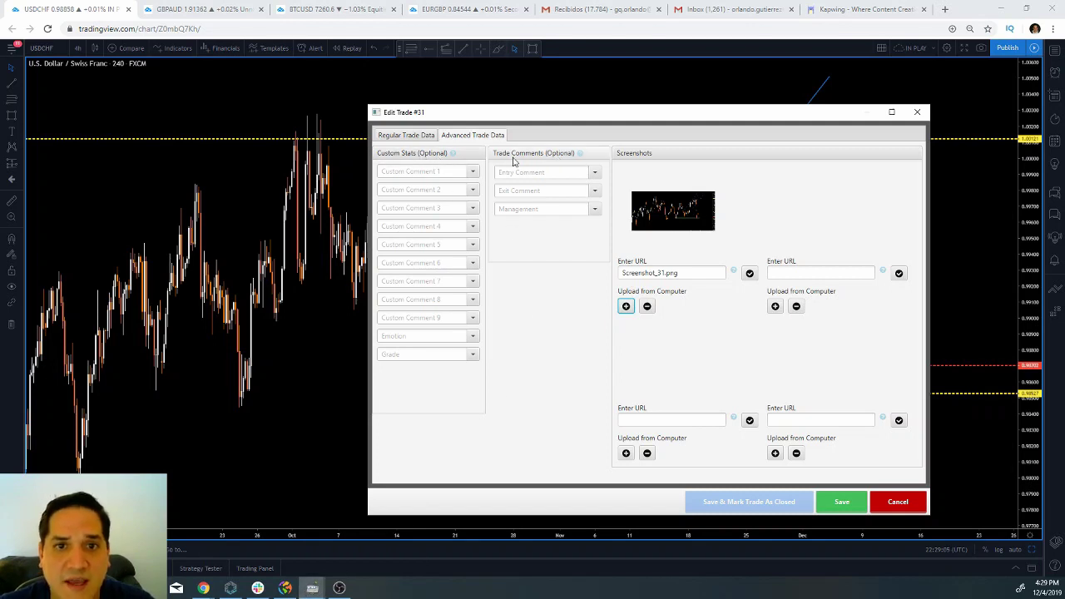
left_click(457, 172)
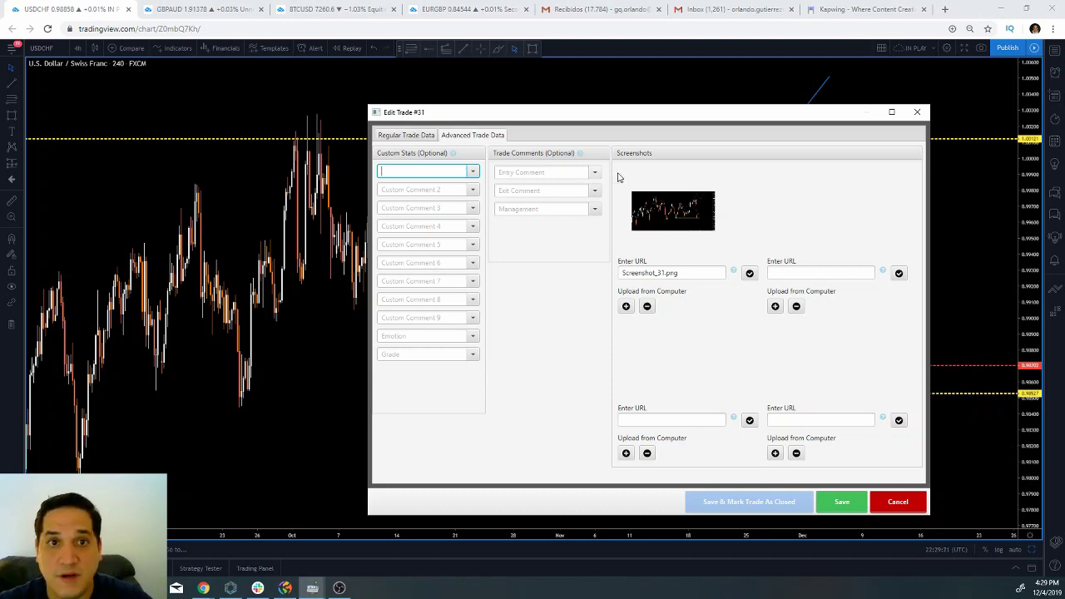
left_click_drag(834, 119, 512, 153)
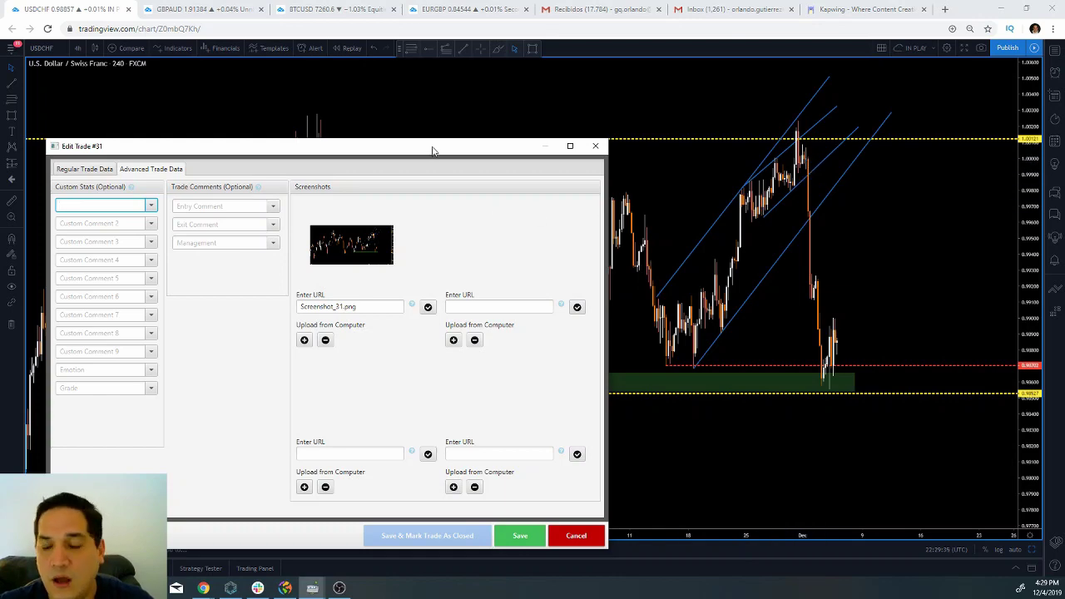
left_click_drag(433, 150, 592, 117)
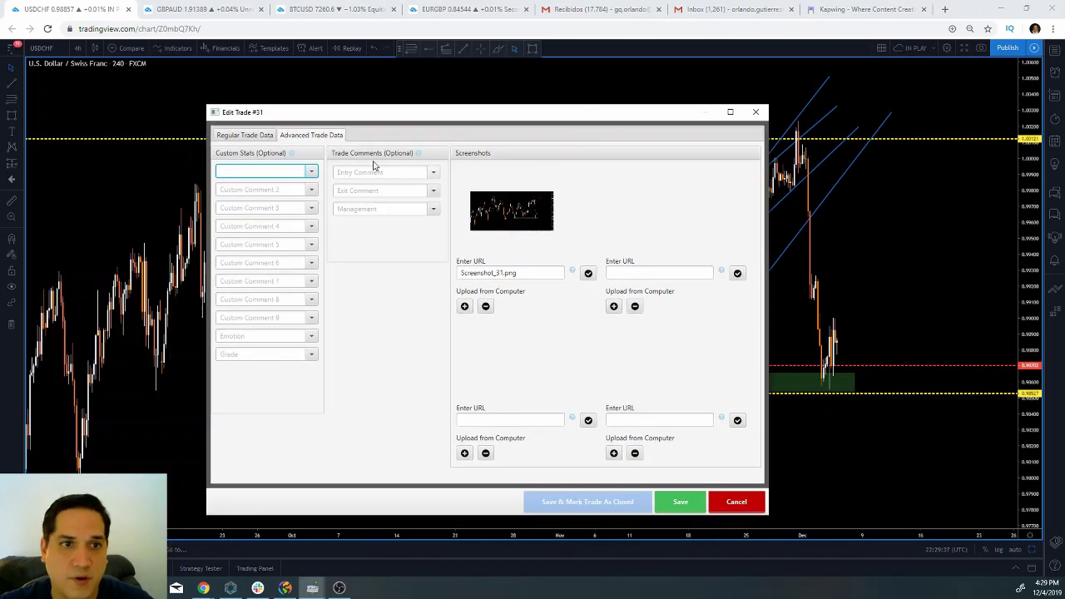
- Enter 'entry at 80 of reversal structure' as Custom Comment 1 and save trade 31
type("ntry at")
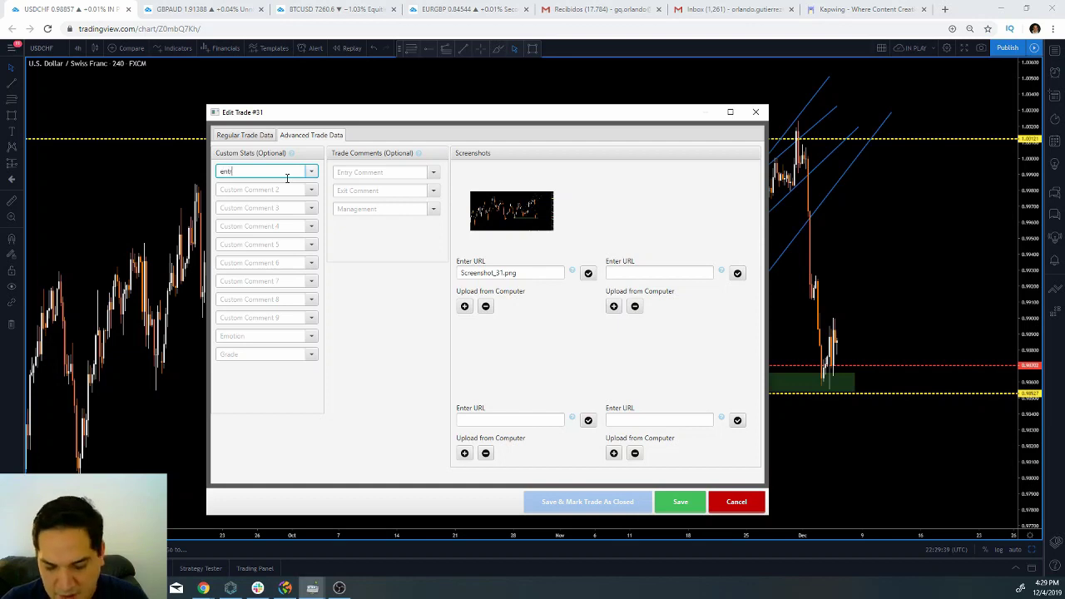
type(" 80 of m")
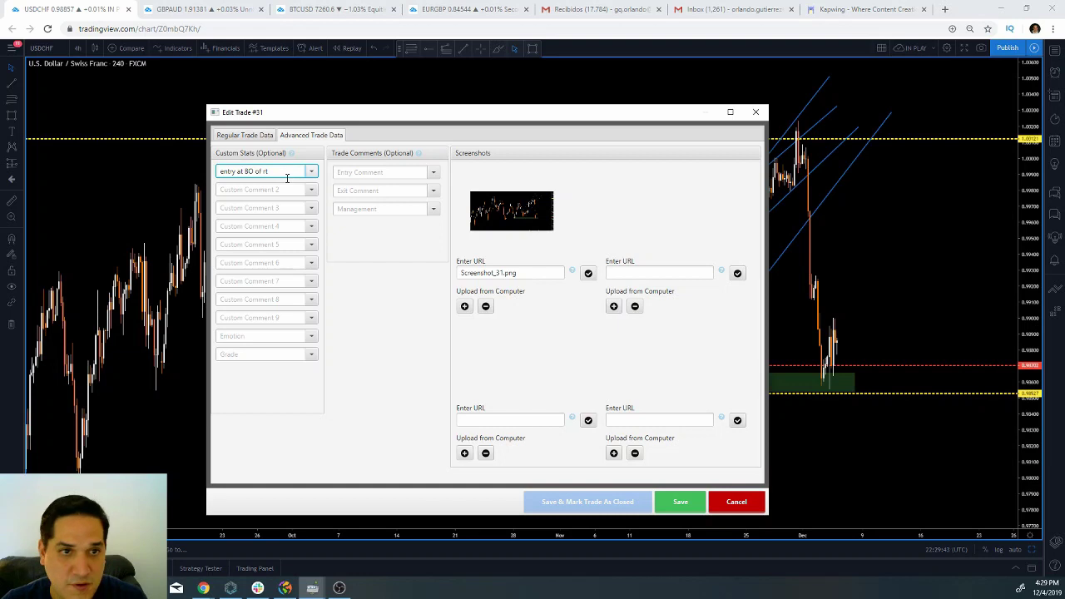
type("eversal")
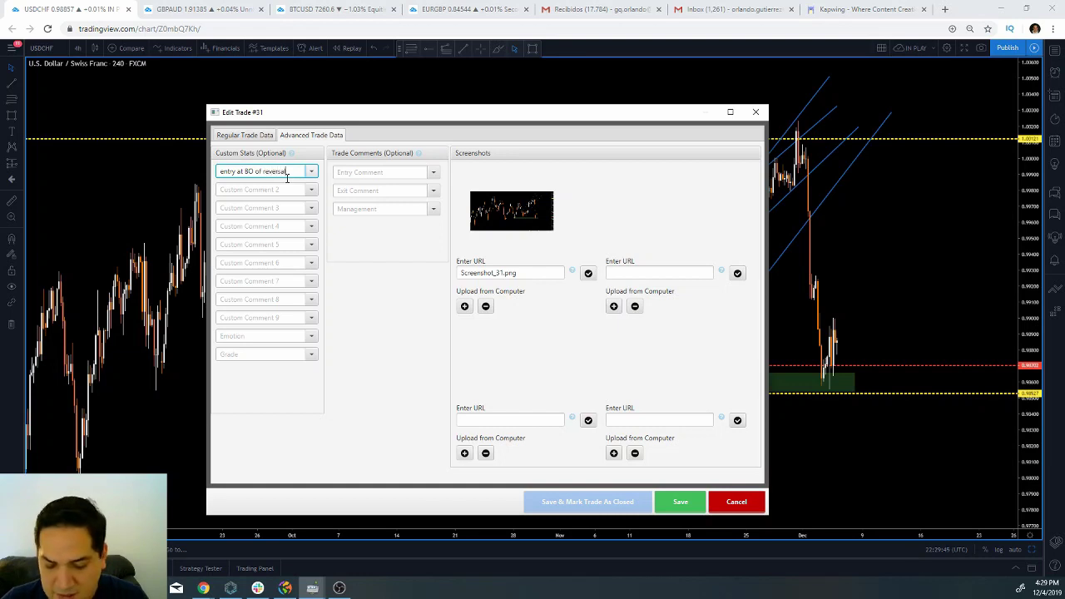
type(" struc")
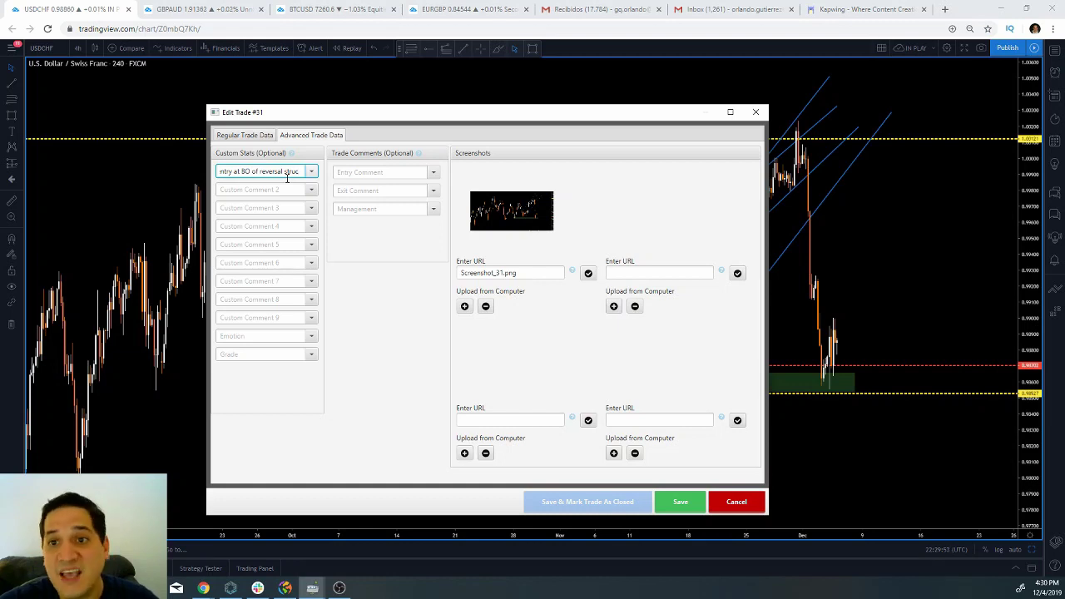
type("ture")
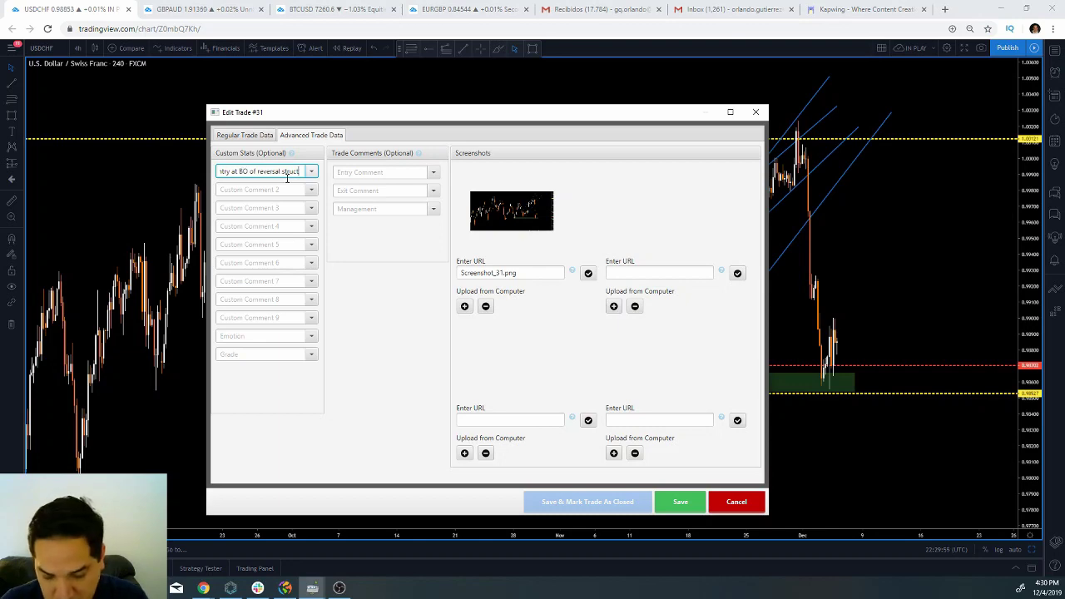
left_click(703, 510)
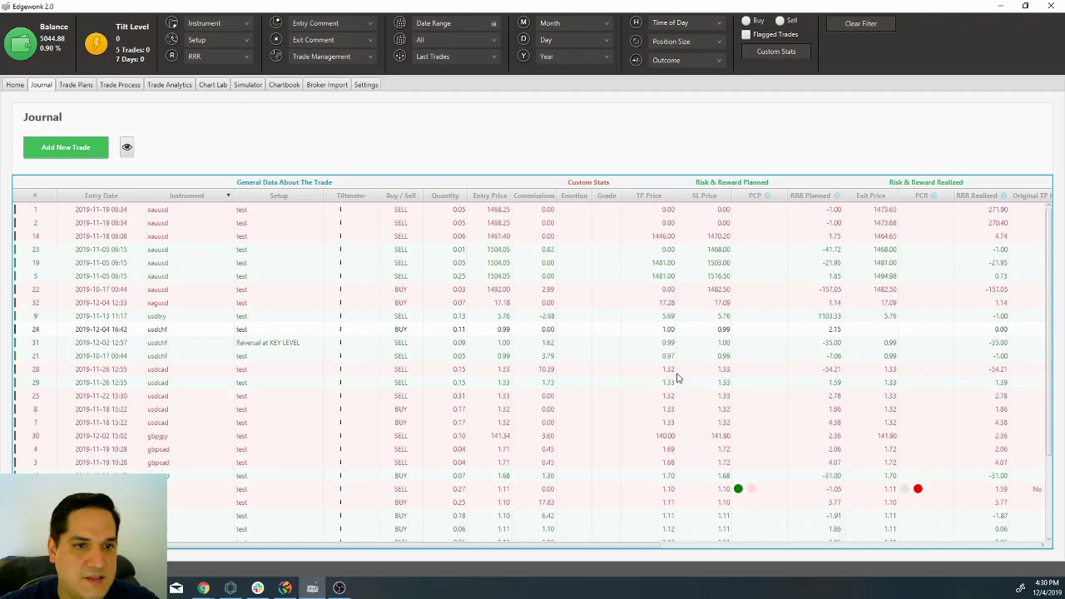
double_click(277, 348)
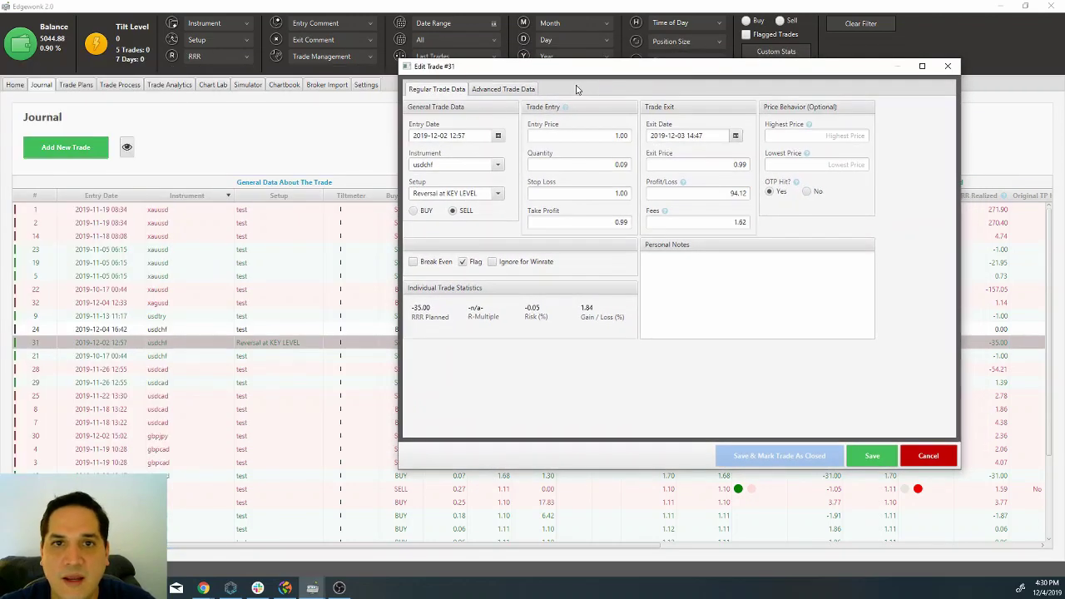
left_click(504, 89)
left_click(726, 177)
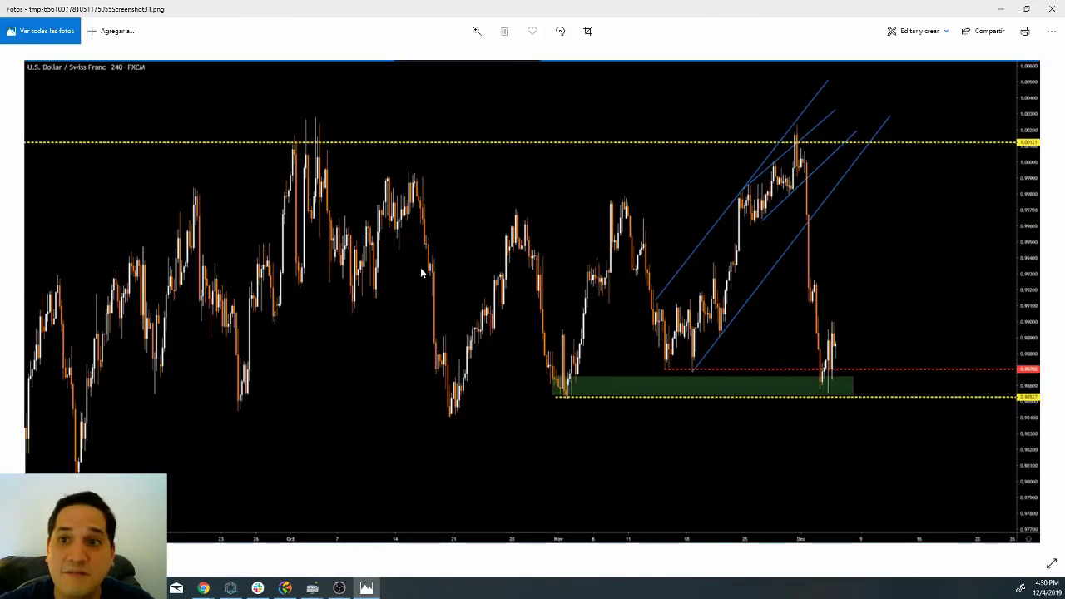
left_click(1051, 9)
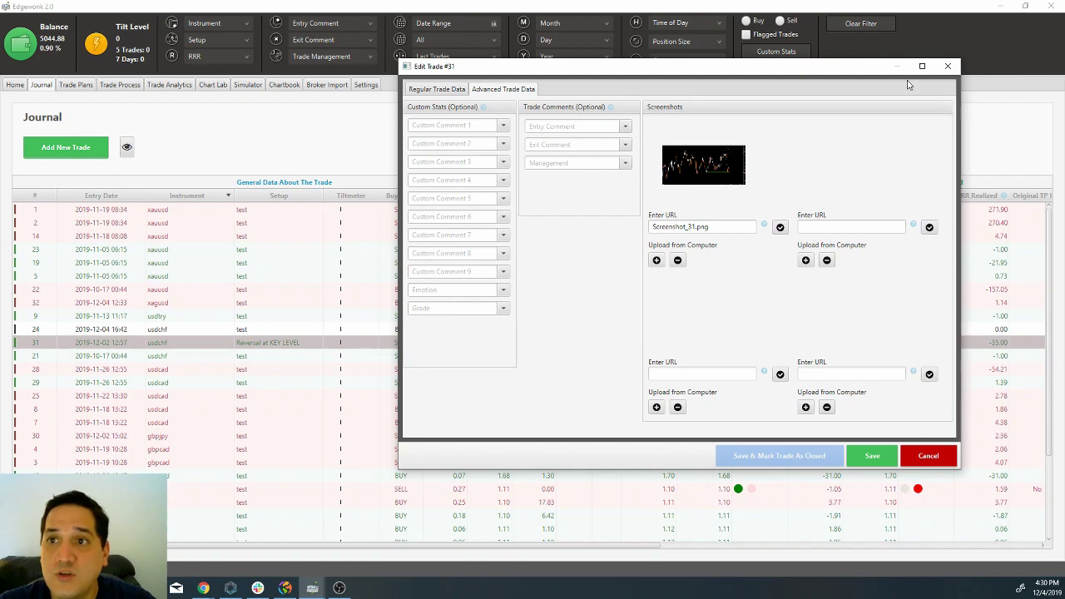
left_click(948, 68)
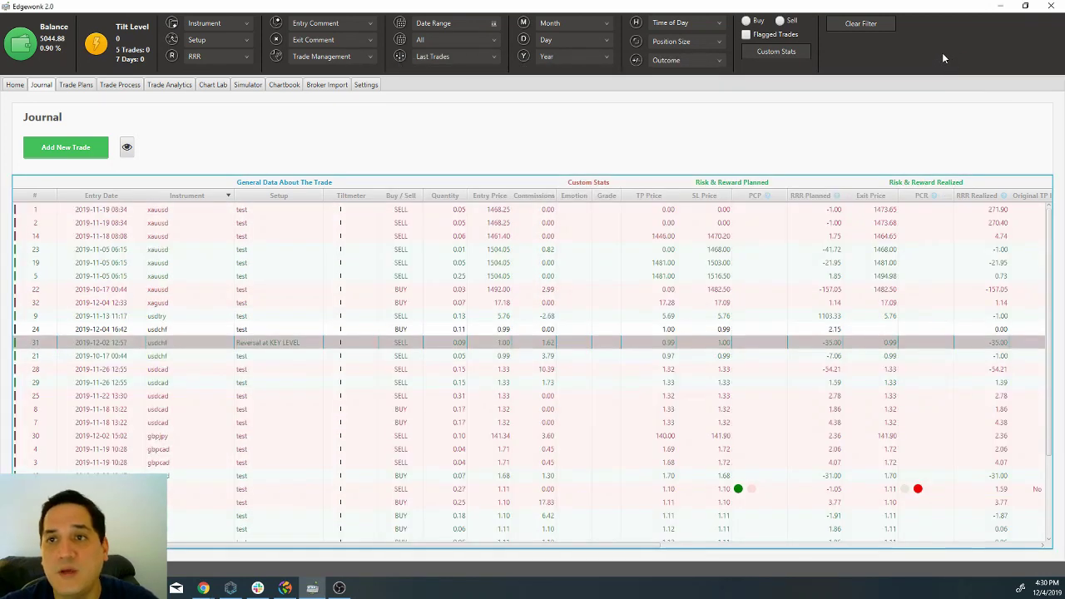